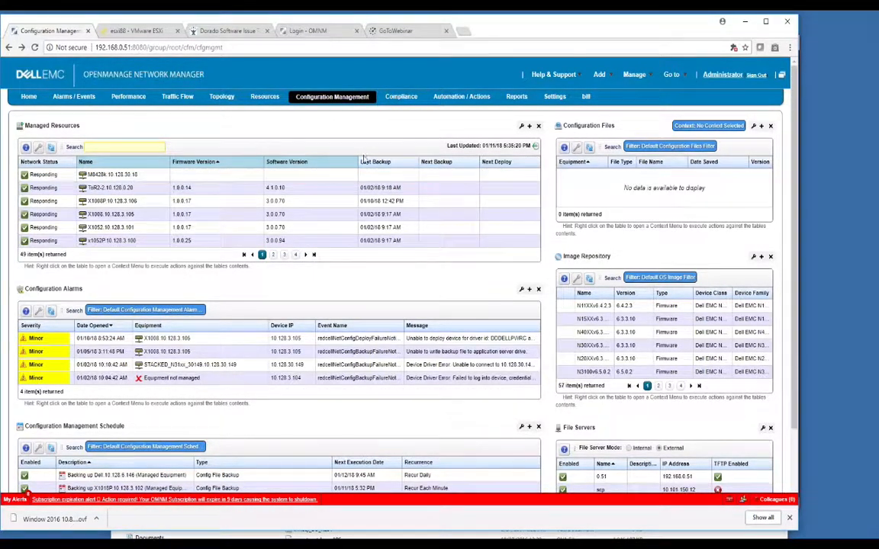
Filter the managed resources by 30.136 and select N2024_136.10.128.30.136 to show its configuration files.
left_click(374, 187)
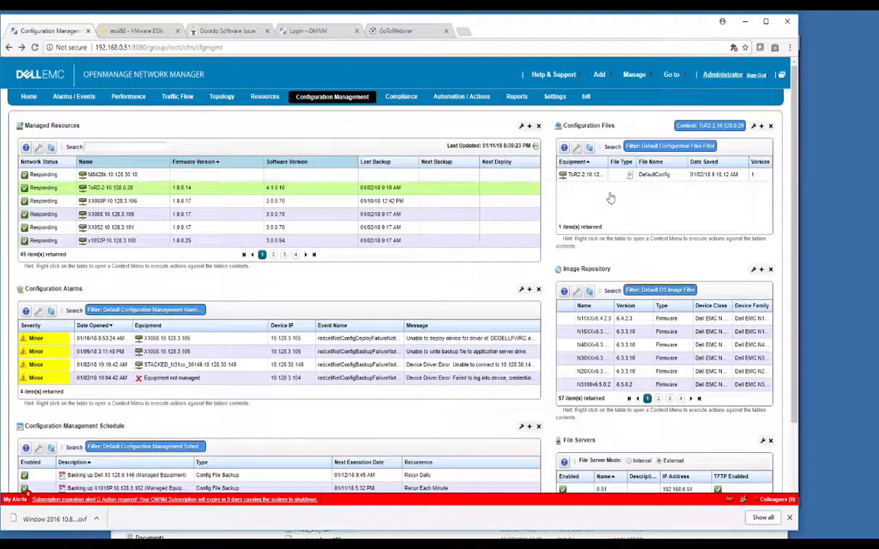
left_click(115, 147)
type("10.136")
key("Return")
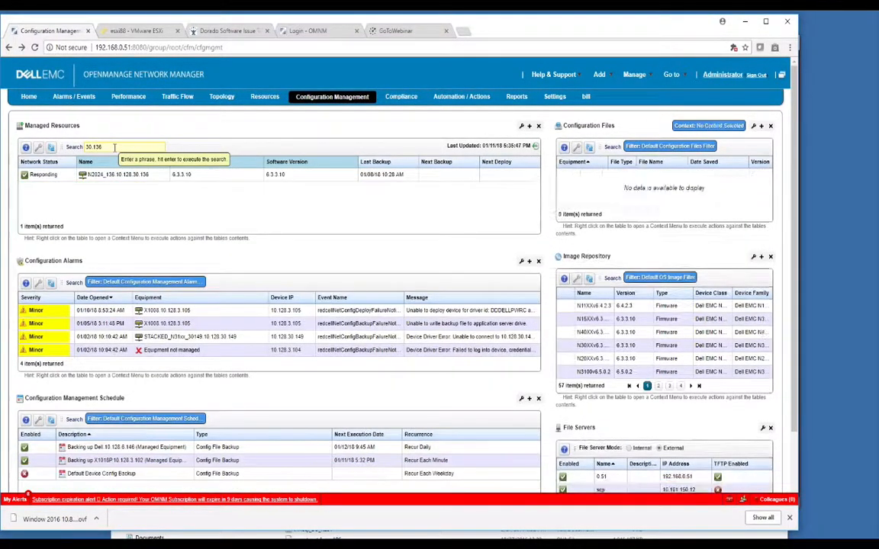
left_click(122, 174)
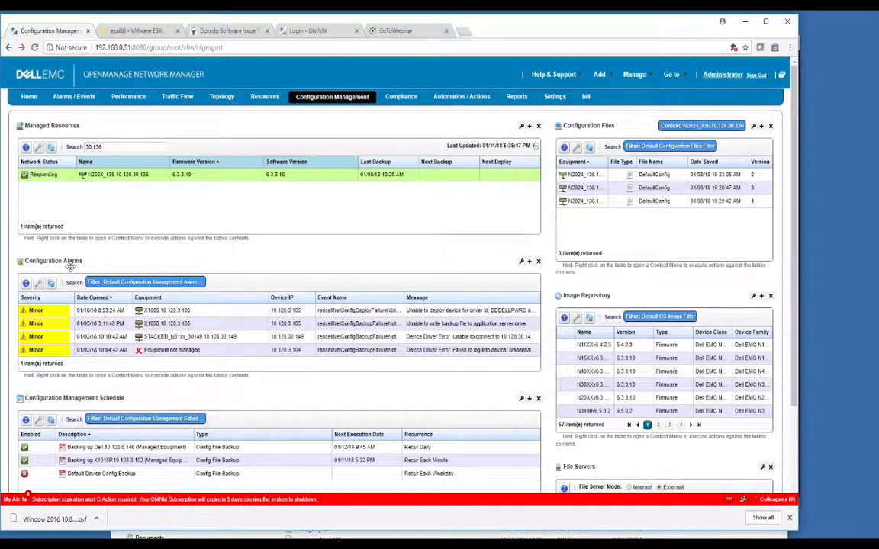
Examine the event names and messages of the failed backups and deployments in Configuration Alarms.
left_click(244, 327)
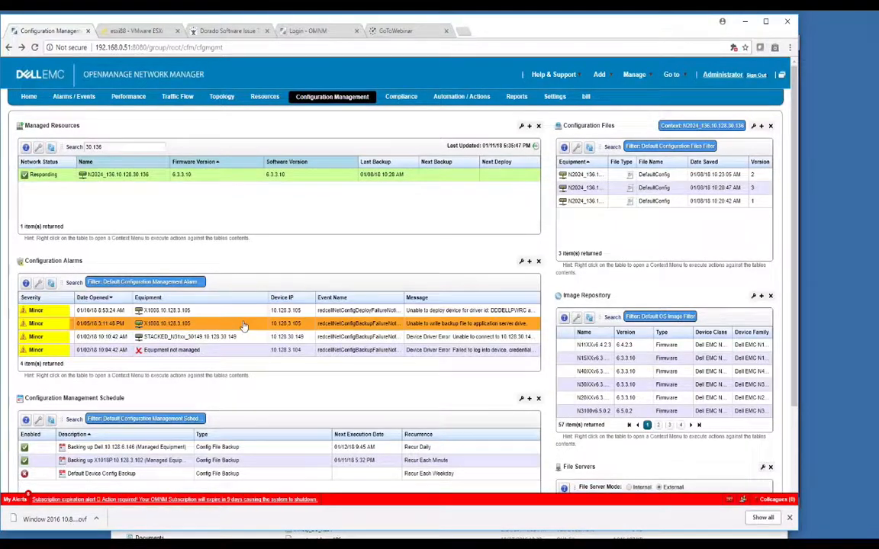
left_click(345, 312)
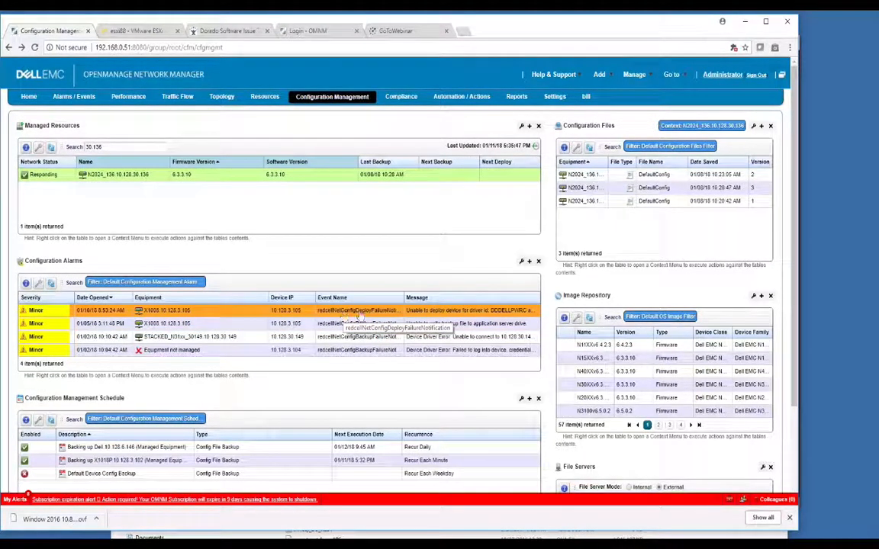
left_click(385, 324)
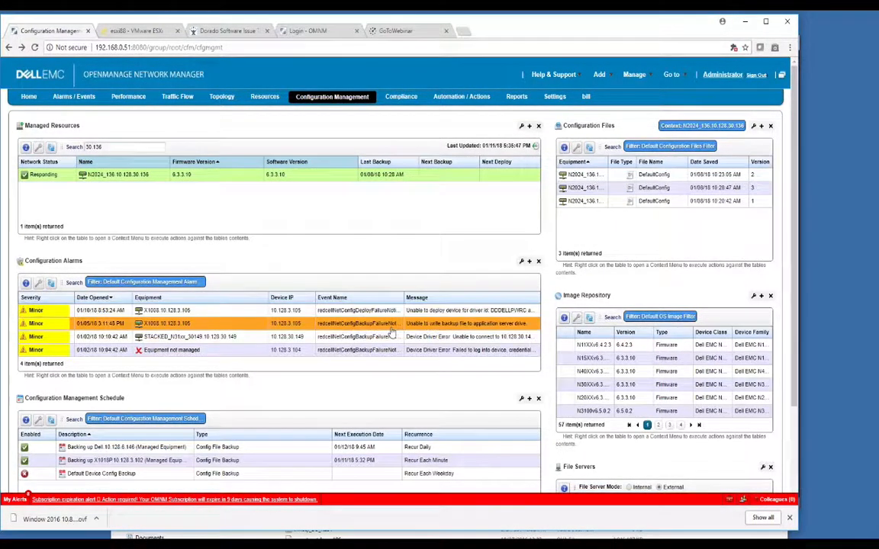
left_click(391, 338)
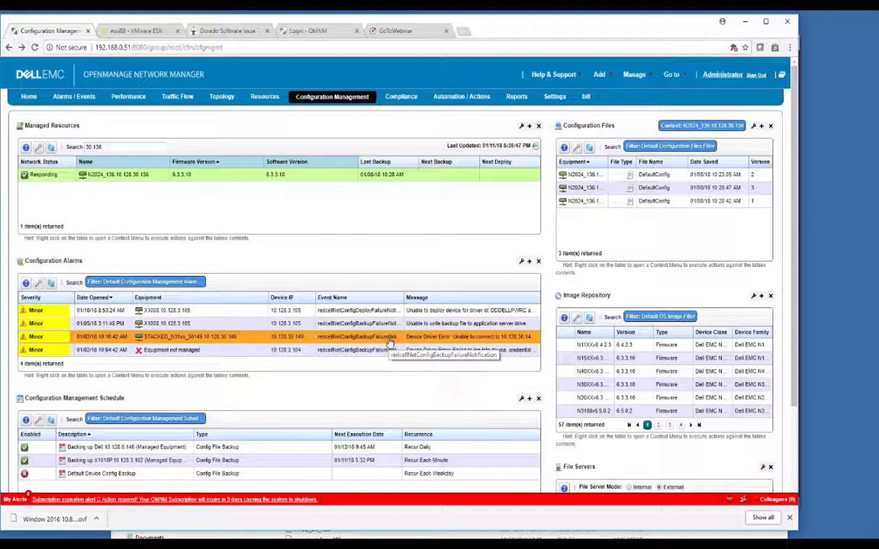
left_click(179, 323)
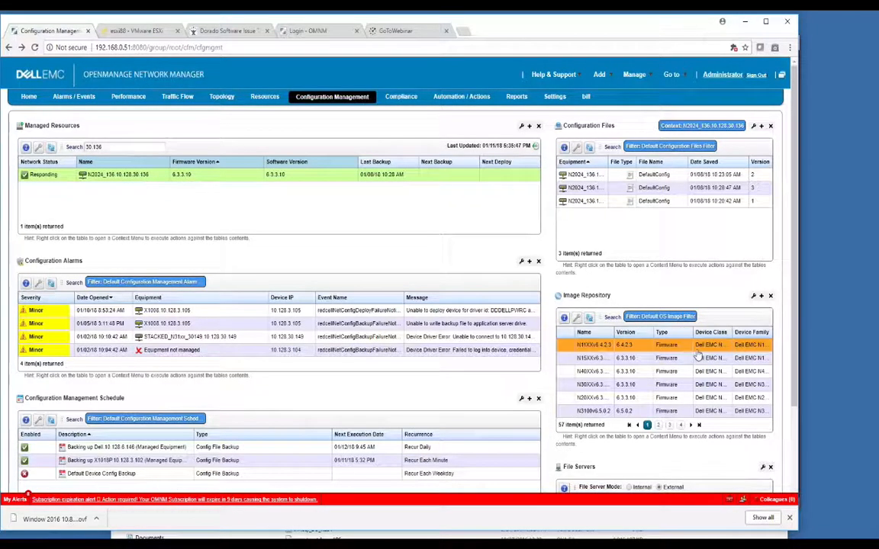
Examine the kinds of new schedules that can be created in the Configuration Management Schedule.
scroll(796, 344, "down", 1)
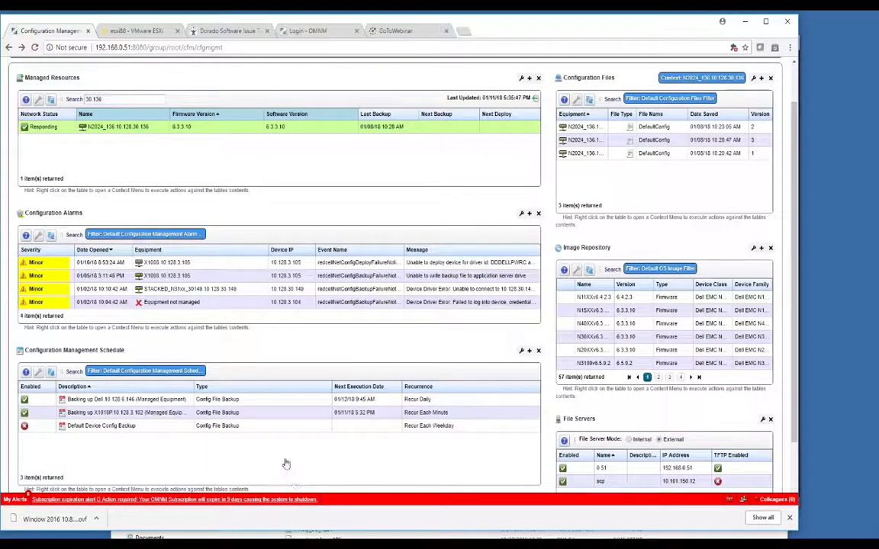
right_click(177, 404)
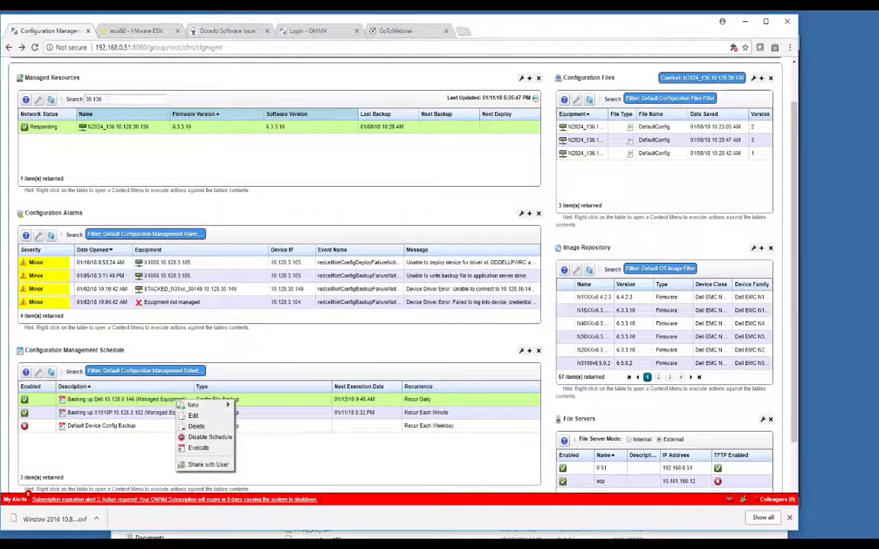
mouse_move(192, 405)
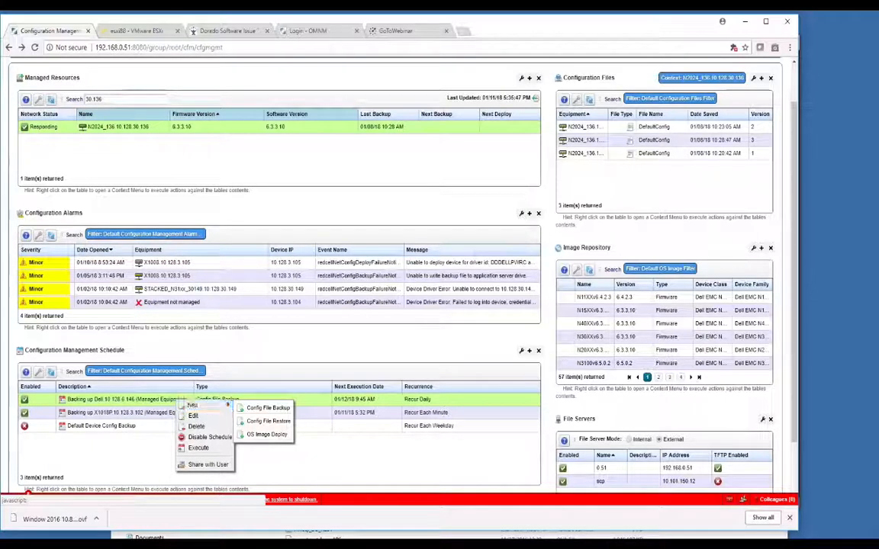
left_click(266, 435)
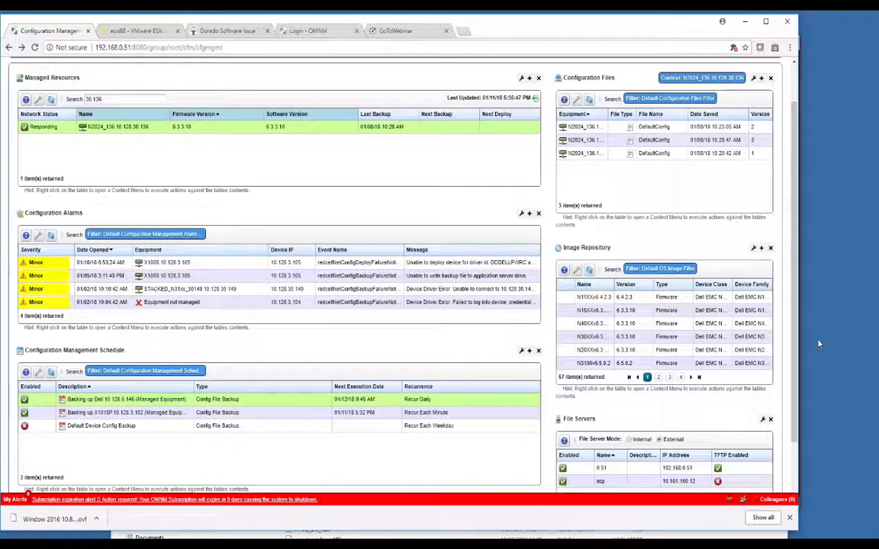
Review the Help & Support options for online help, manuals and downloads.
left_click_drag(796, 357, 798, 304)
left_click(554, 74)
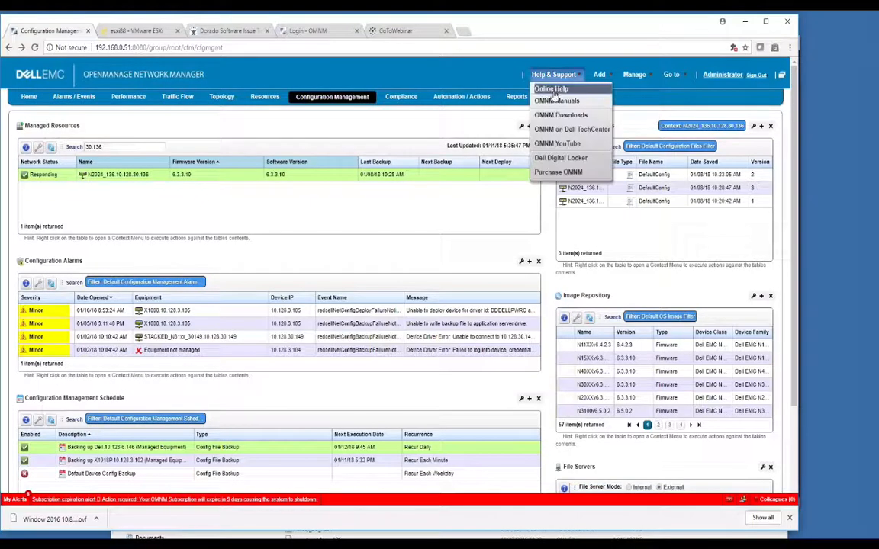
left_click(555, 96)
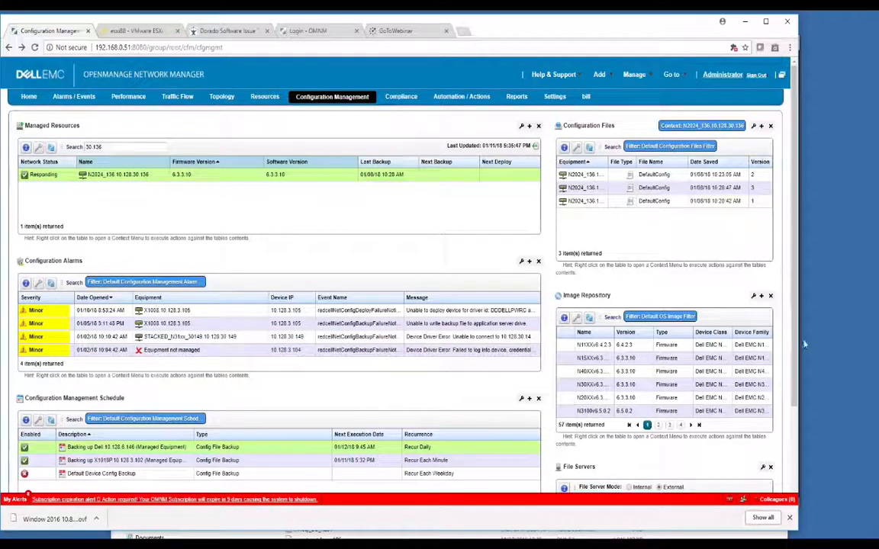
Examine the firmware entries in the Image Repository and the servers configured under File Servers.
left_click_drag(798, 333, 796, 382)
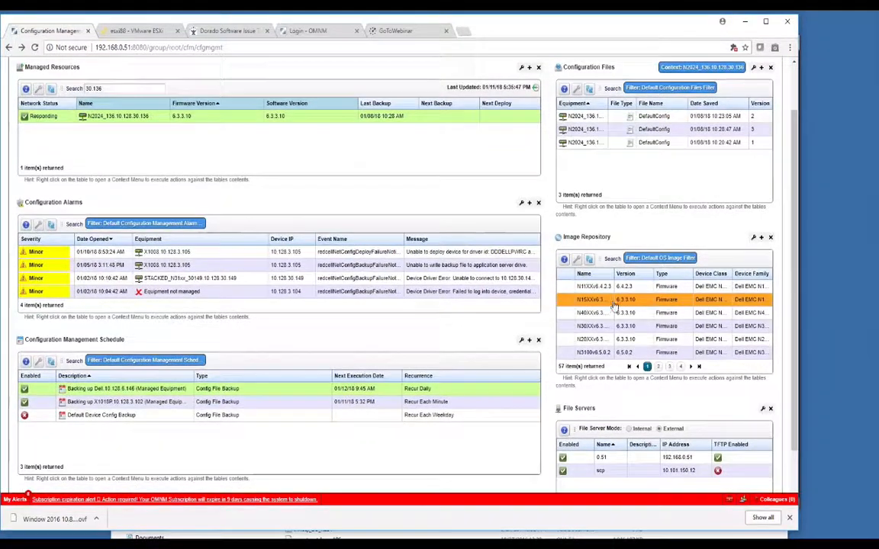
left_click(597, 287)
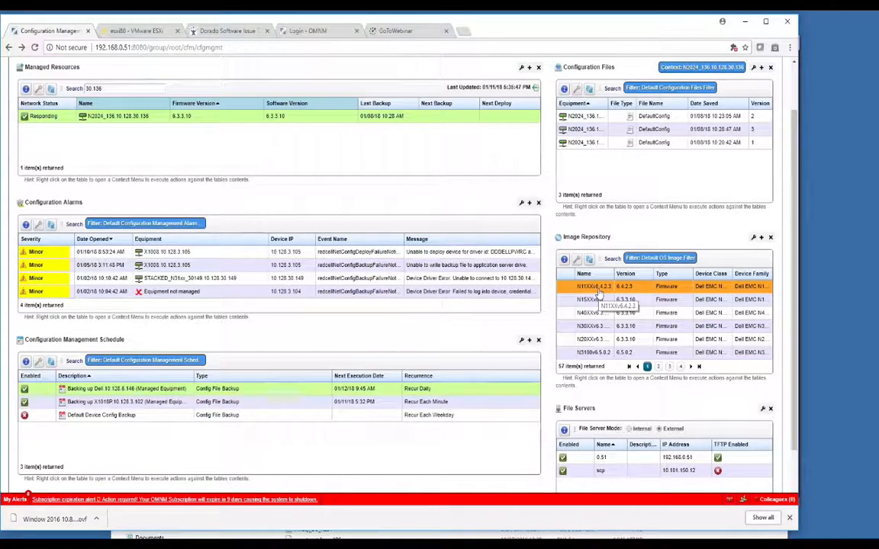
left_click(629, 458)
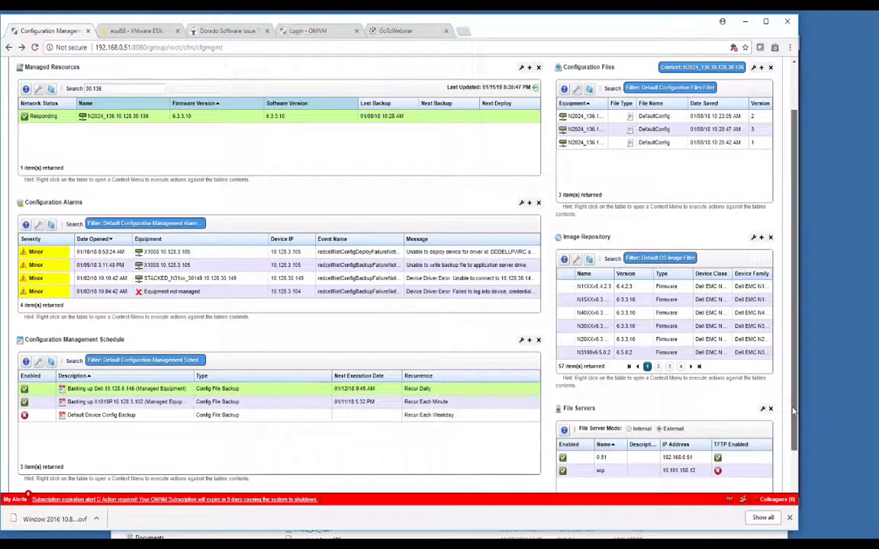
scroll(793, 423, "down", 1)
scroll(793, 423, "down", 1)
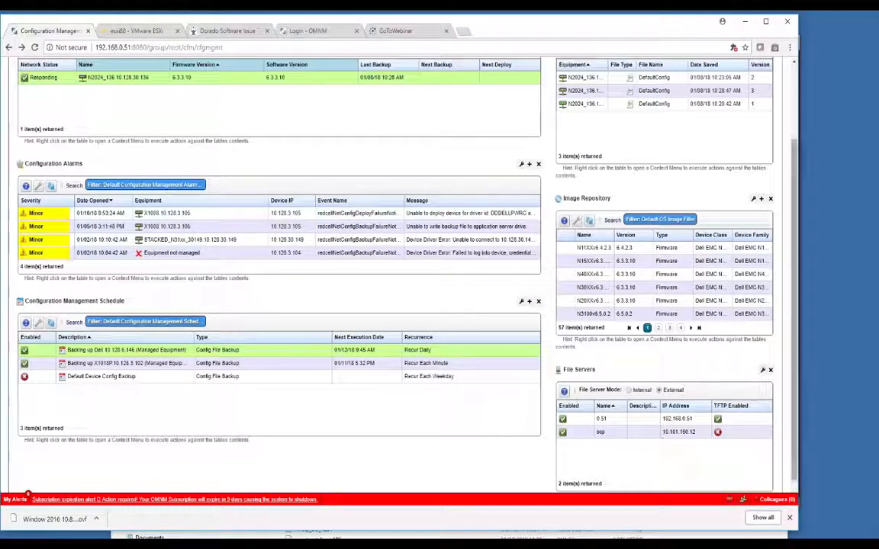
scroll(794, 297, "up", 2)
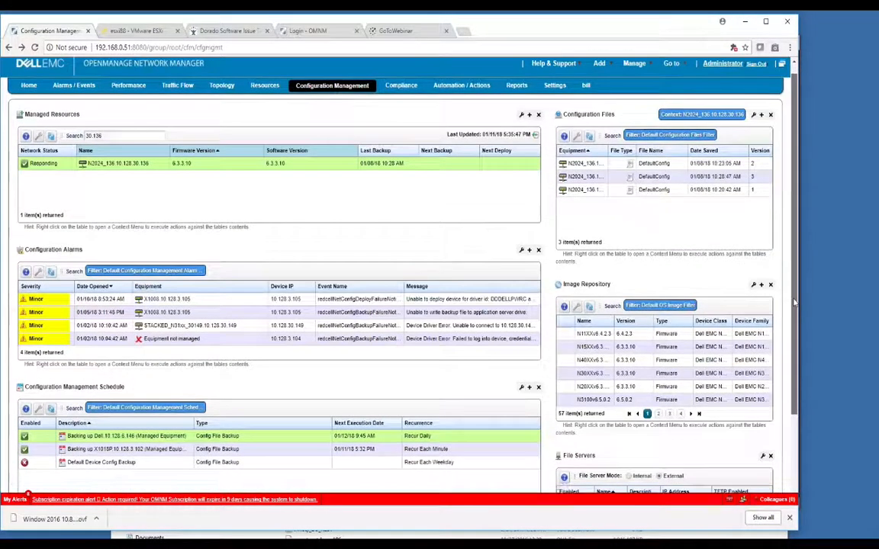
Compare DefaultConfig versions 2 and 1 of N2024_136.10.128.30.136 and close the comparison.
scroll(794, 297, "down", 1)
left_click(238, 153)
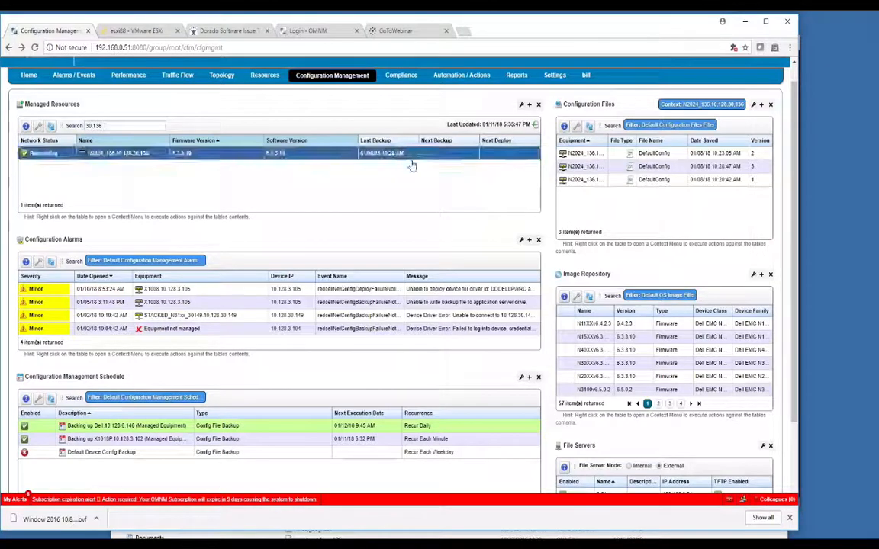
left_click(685, 179)
left_click(683, 155)
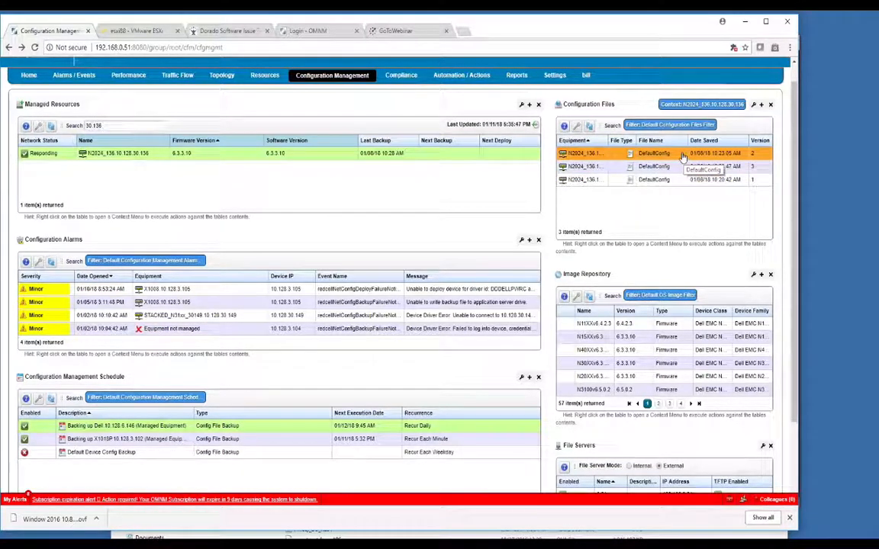
left_click(671, 156)
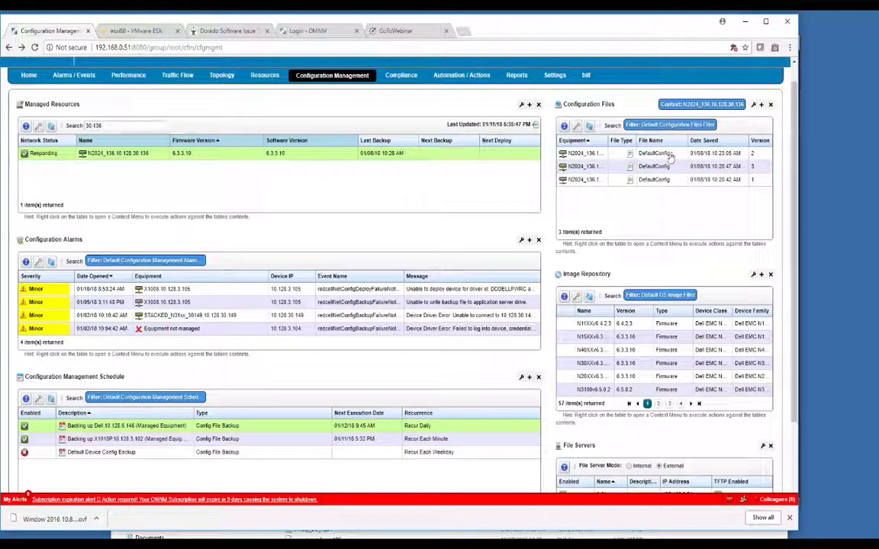
left_click(666, 183)
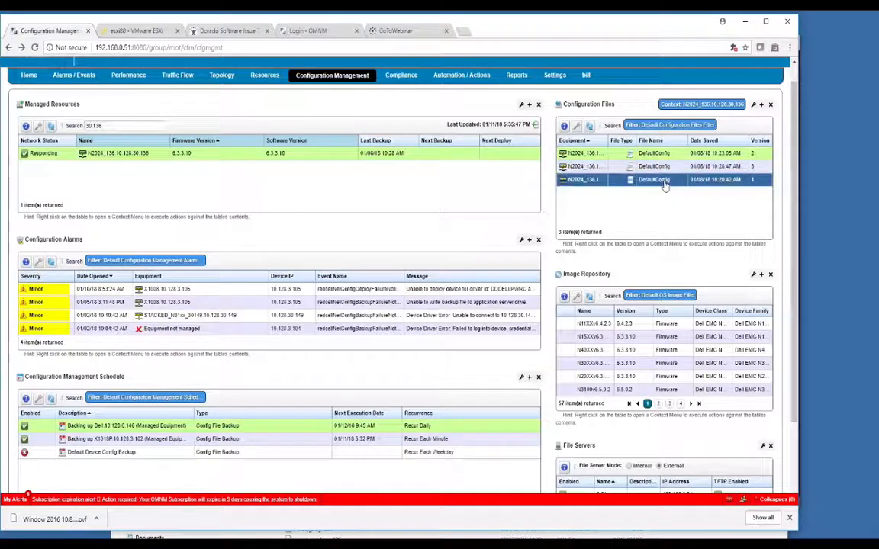
right_click(665, 185)
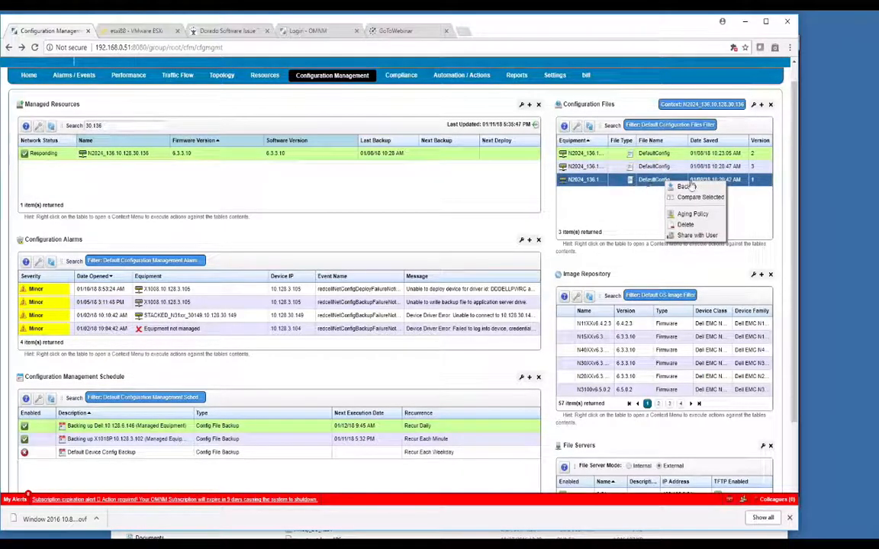
left_click(698, 197)
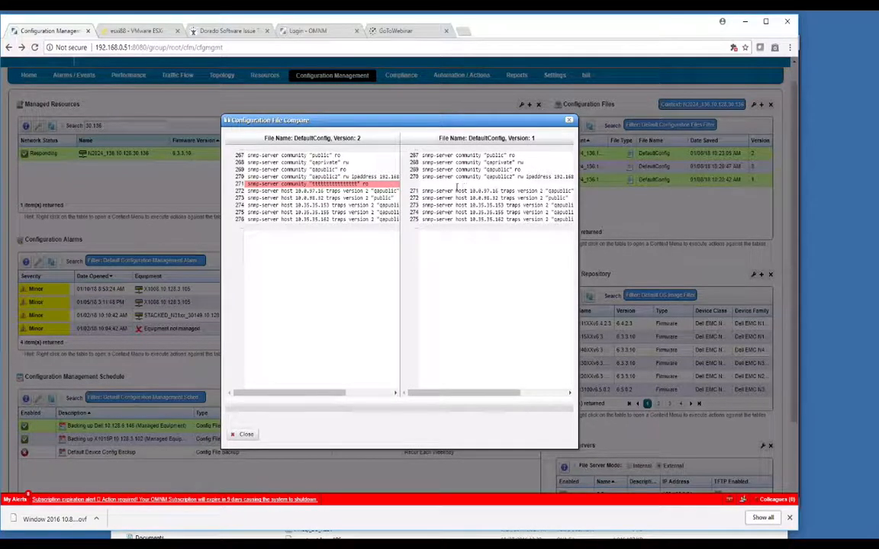
left_click(568, 120)
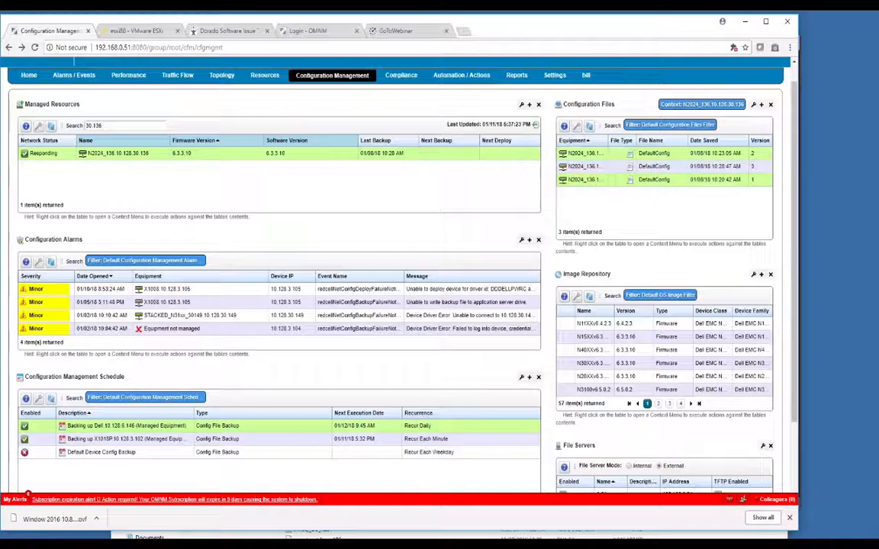
Maximize the Configuration Files list with its advanced filter shown and sort it by equipment in descending order.
left_click(762, 107)
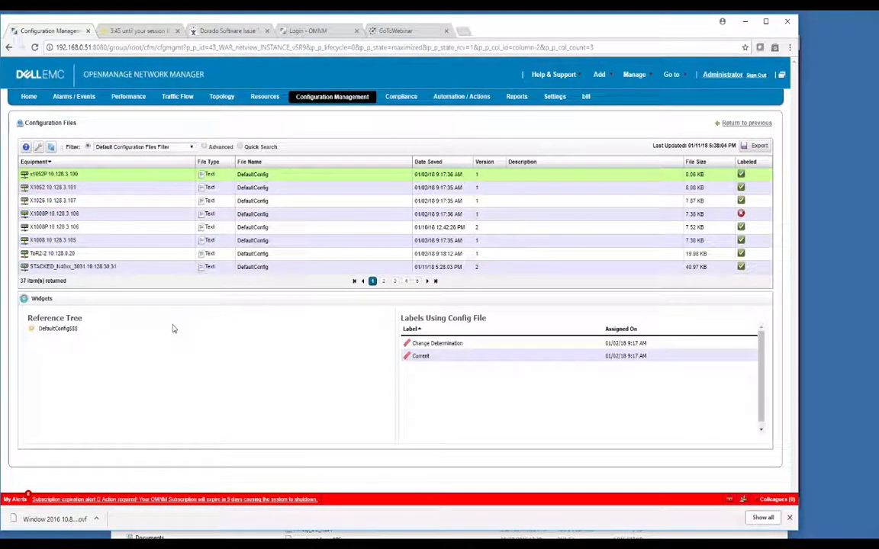
left_click(34, 161)
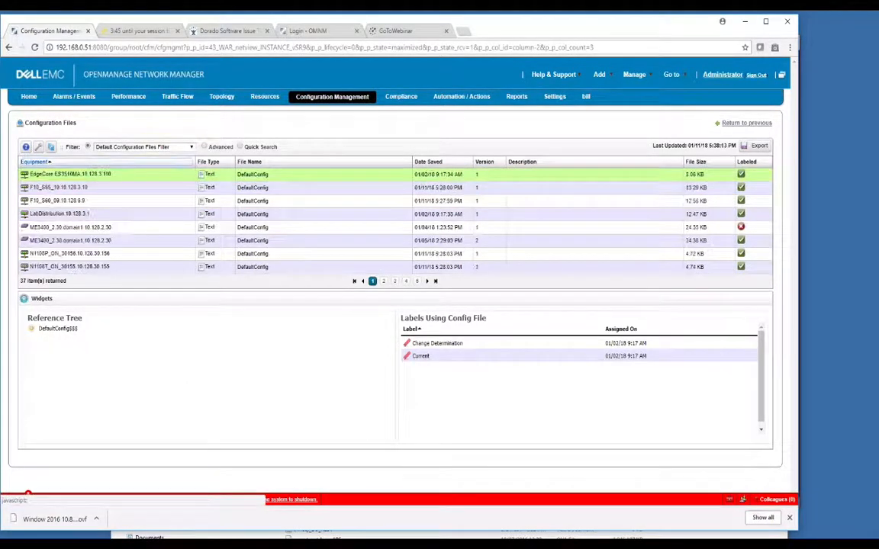
left_click(485, 161)
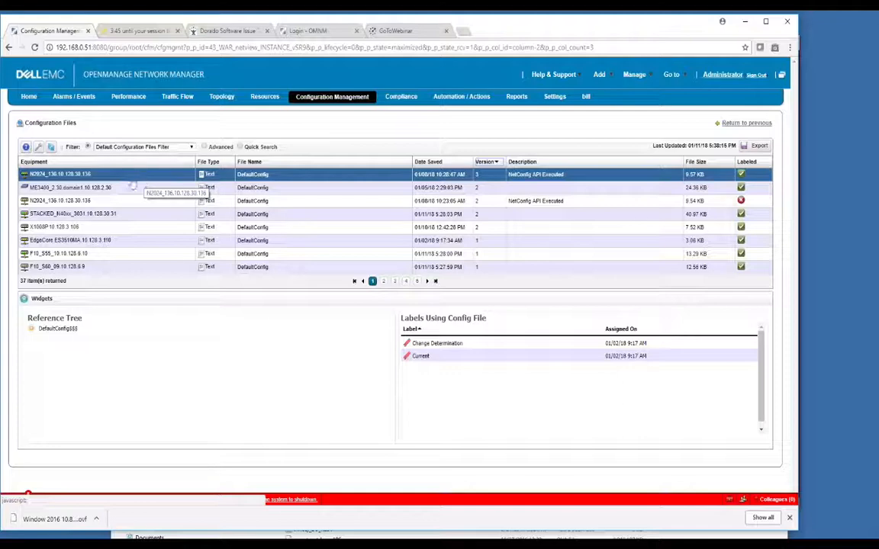
left_click(205, 147)
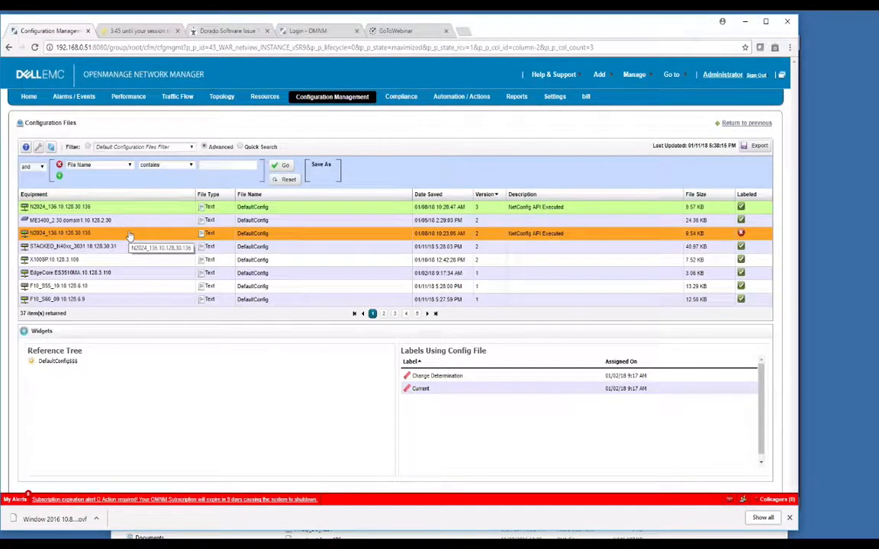
left_click(34, 194)
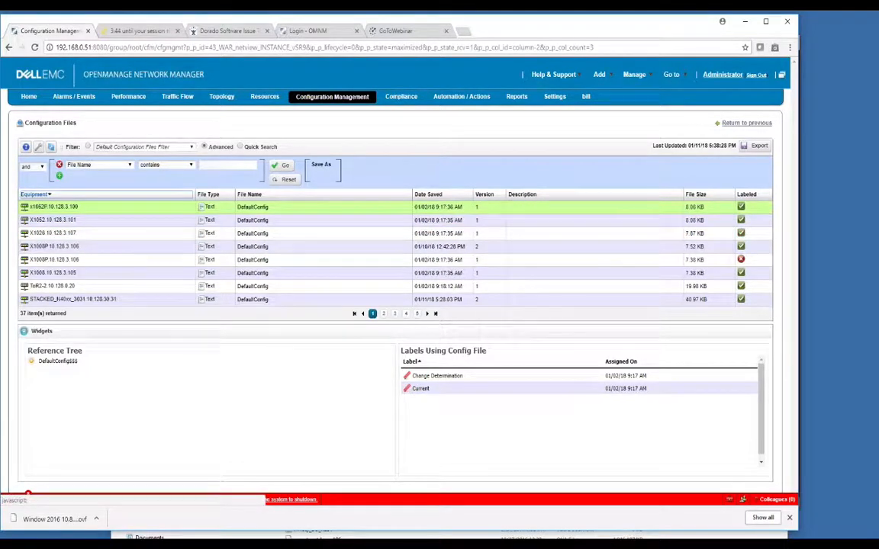
Select both X1008P.10.128.3.106 configuration files and open the actions for comparing them.
left_click(74, 249)
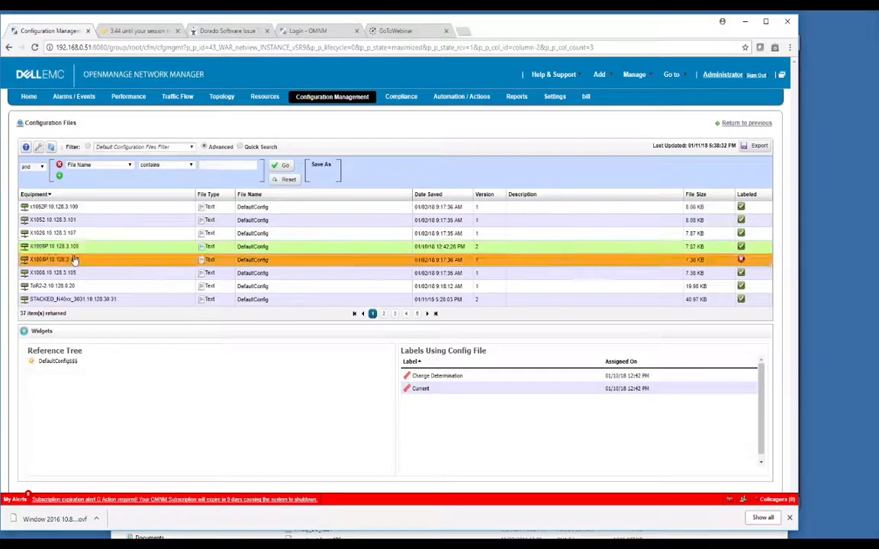
left_click(74, 261, "ctrl")
right_click(75, 261)
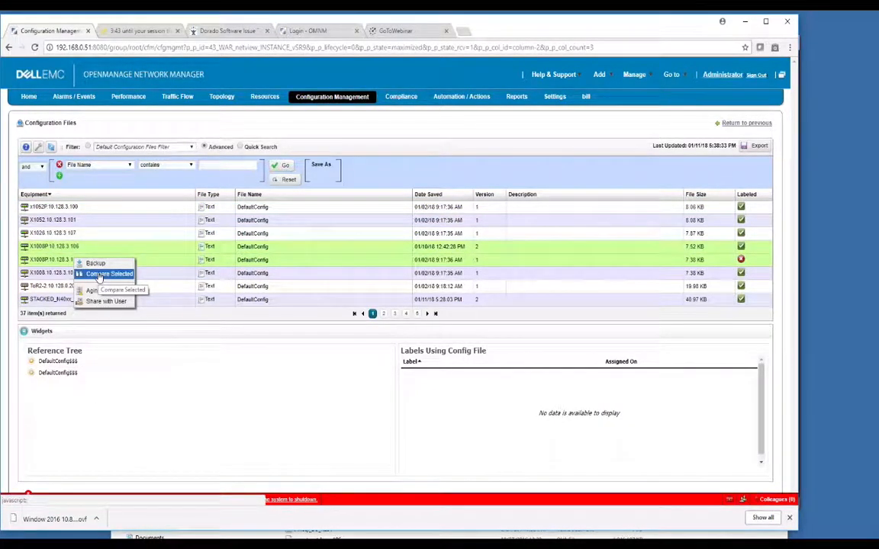
Compare the DefaultConfig files of x1052P.10.128.3.100 and X1052.10.128.3.101, close the comparison and return to the Configuration Management page.
left_click(82, 207)
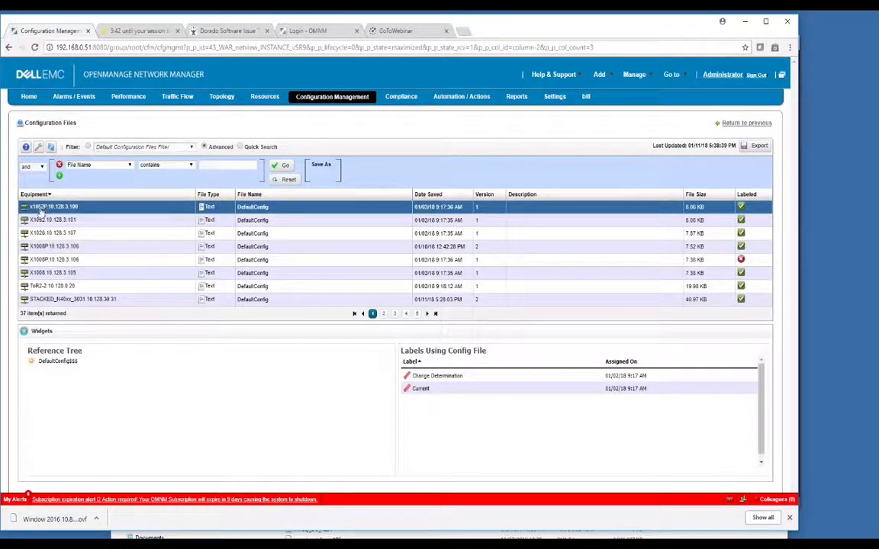
left_click(87, 221, "ctrl")
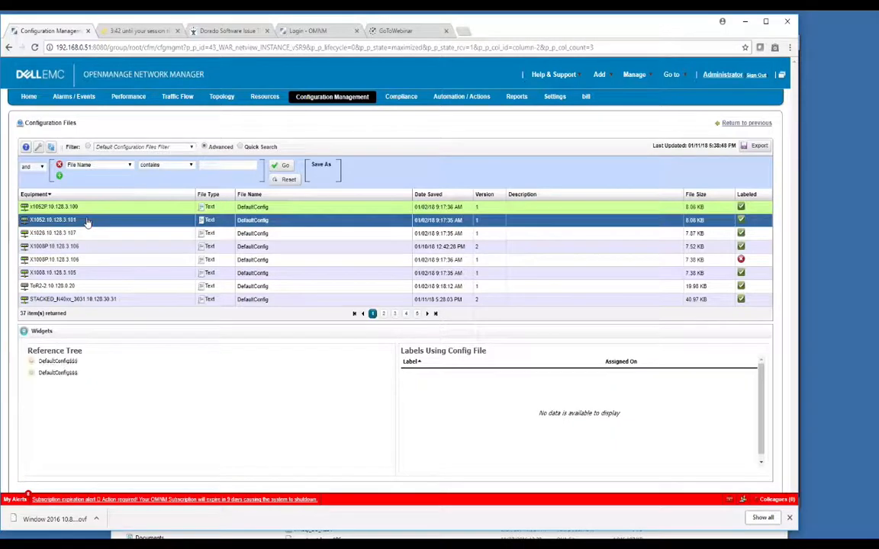
right_click(89, 222)
left_click(121, 234)
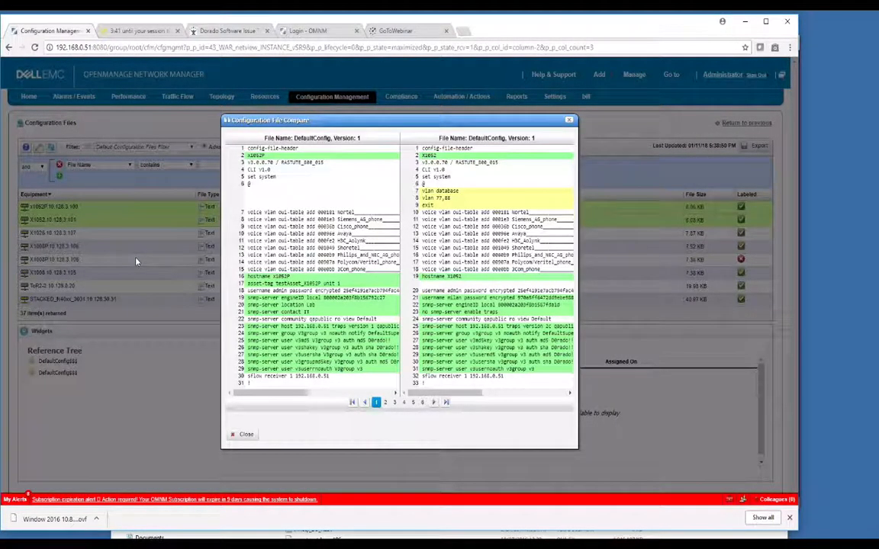
left_click(568, 120)
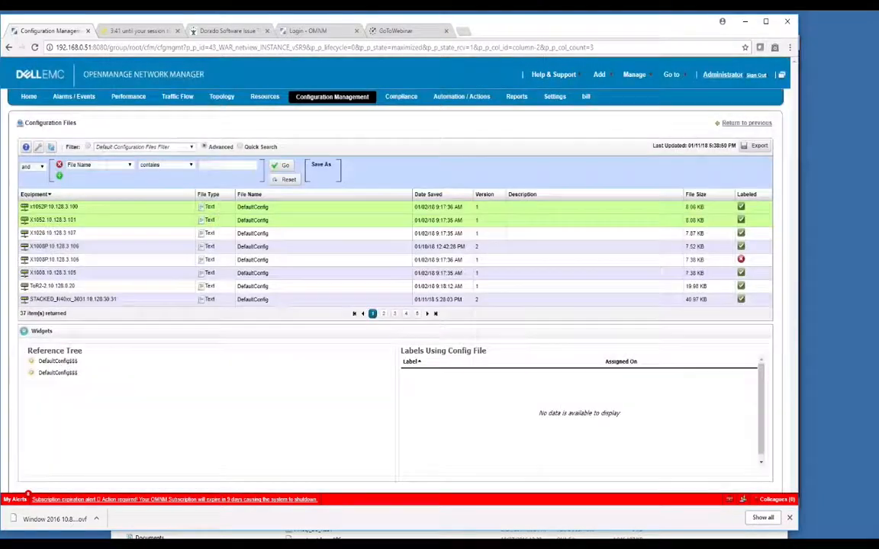
left_click(743, 123)
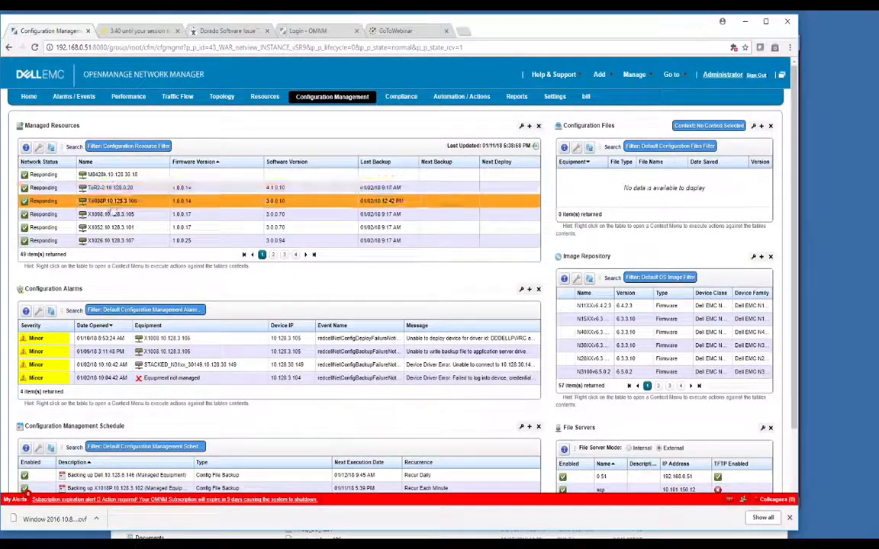
Try to view the latest configuration of managed resource M8428k.10.128.30.18.
right_click(114, 177)
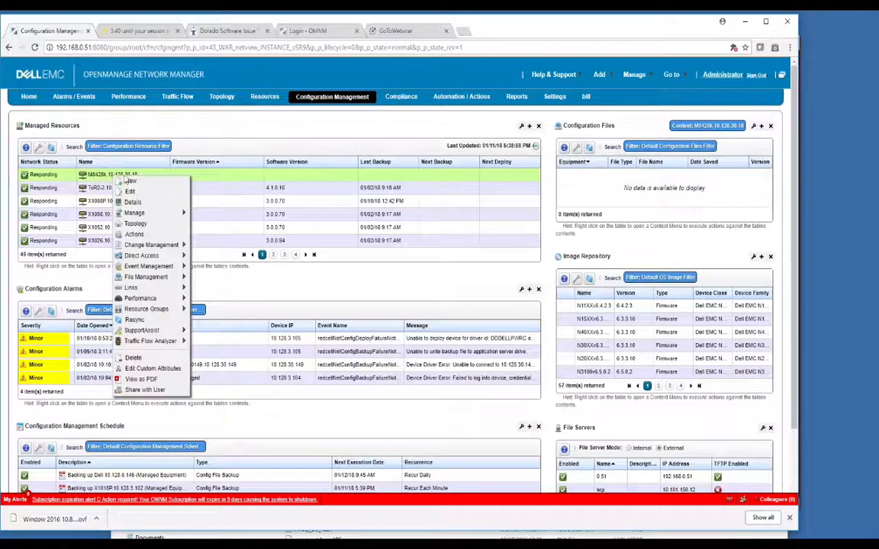
mouse_move(149, 276)
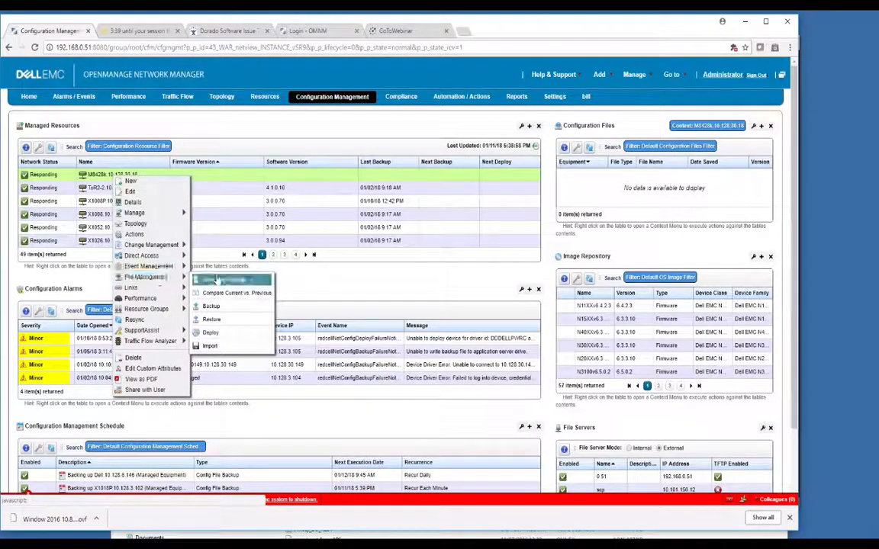
left_click(217, 280)
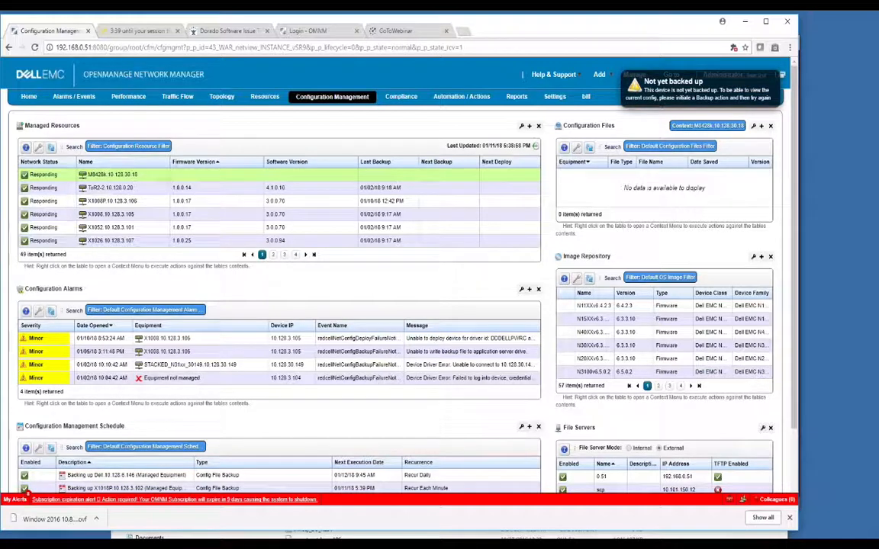
left_click(135, 175)
right_click(135, 175)
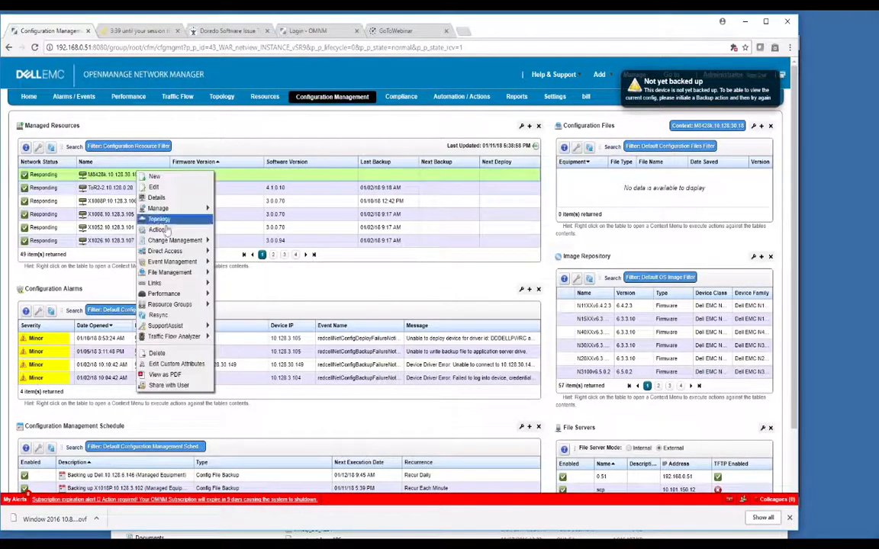
mouse_move(183, 272)
left_click(231, 277)
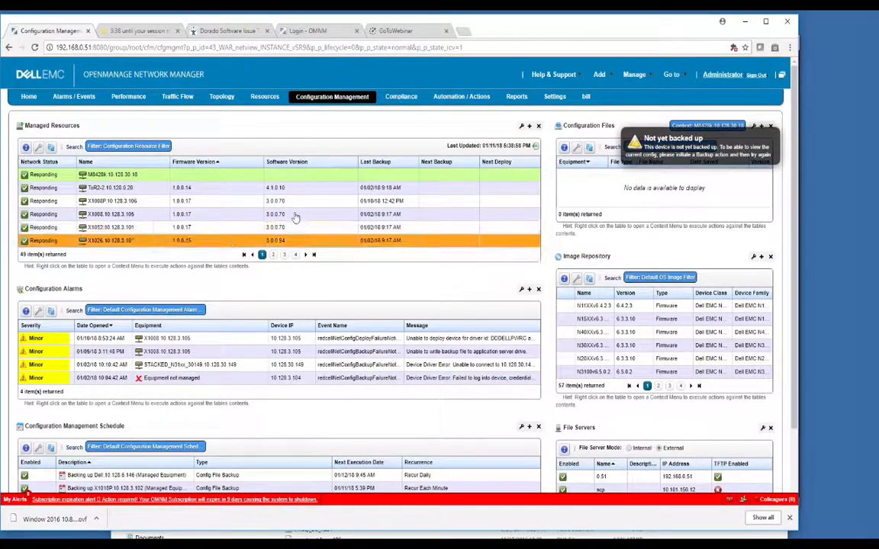
left_click(399, 177)
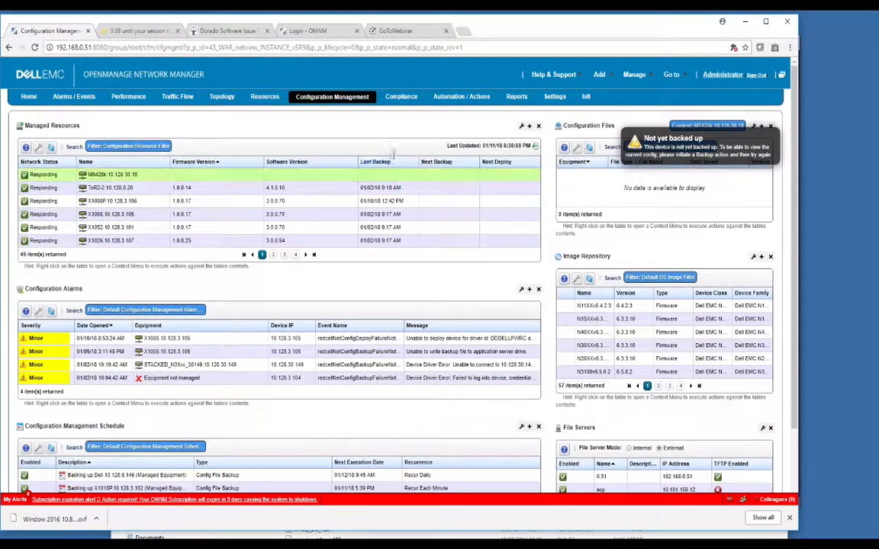
View the latest configuration of ToR2-2.10.128.0.20, read through its labeled current file, and close it.
left_click(121, 188)
right_click(120, 190)
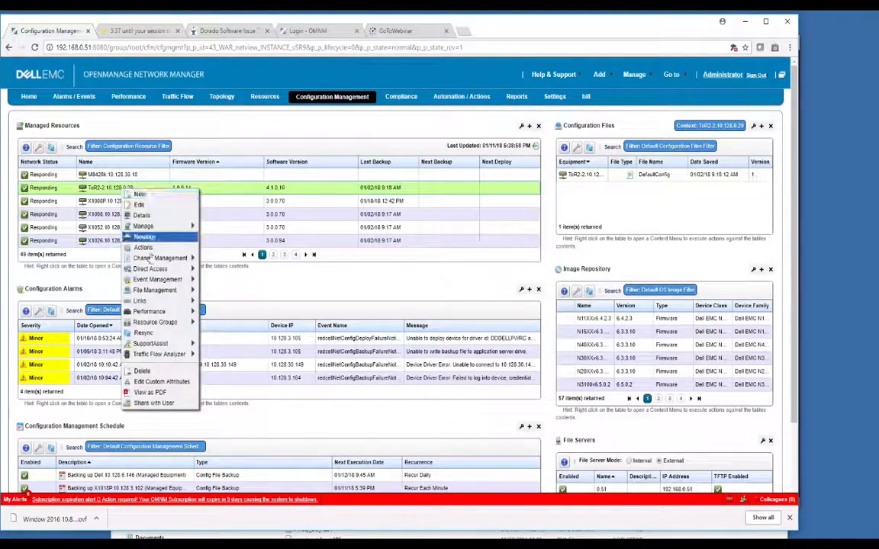
mouse_move(165, 291)
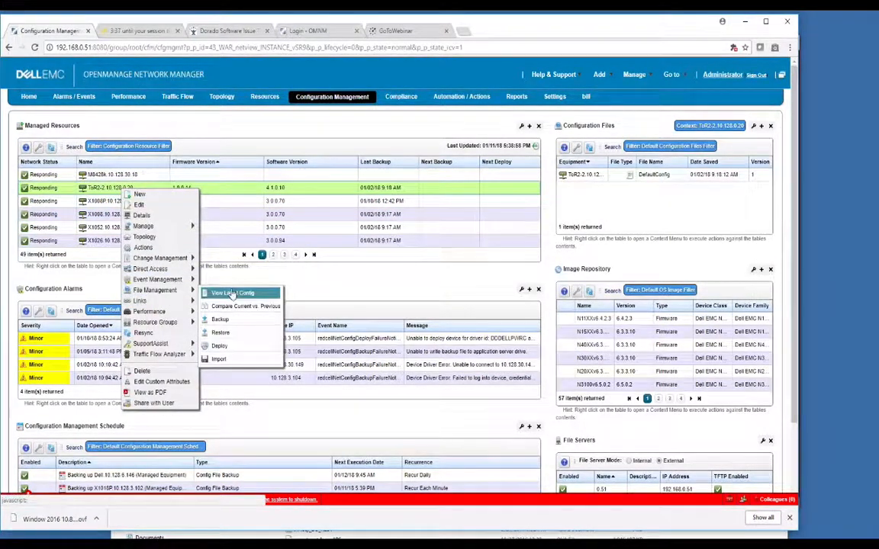
left_click(233, 293)
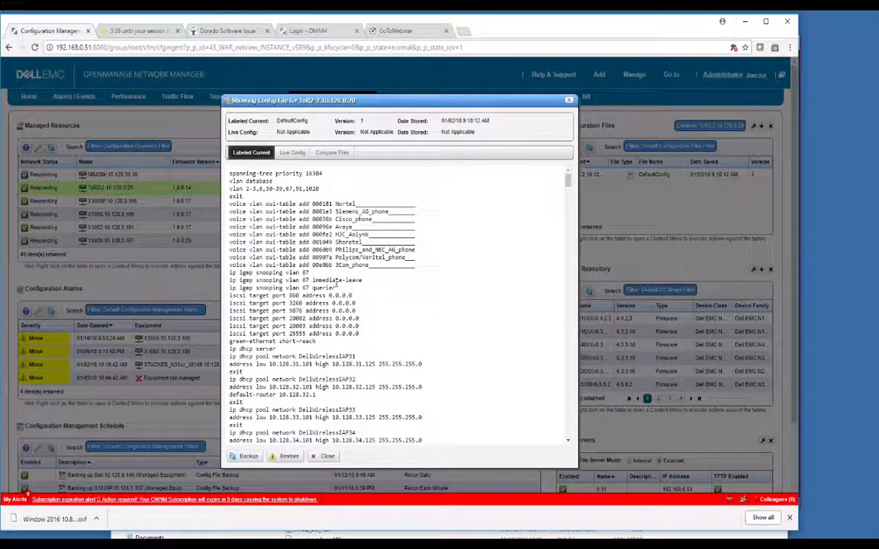
scroll(513, 171, "down", 5)
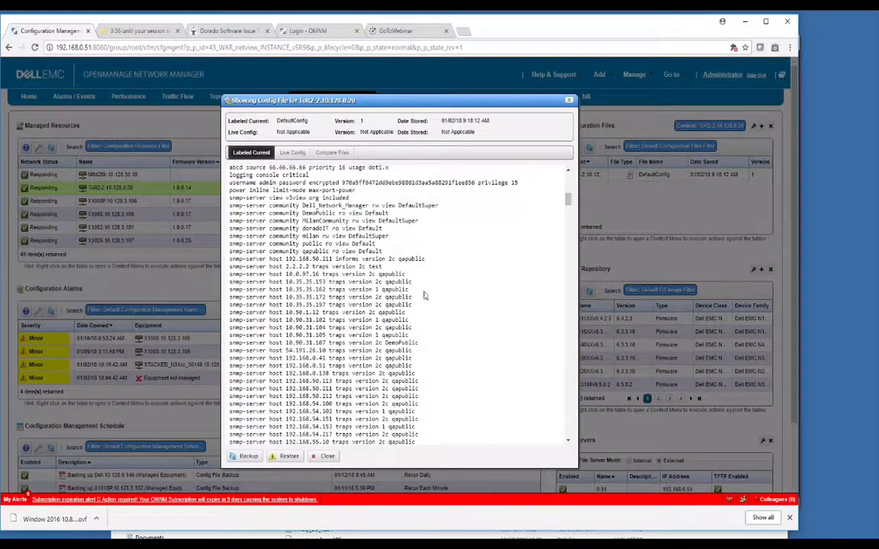
left_click(325, 457)
right_click(112, 189)
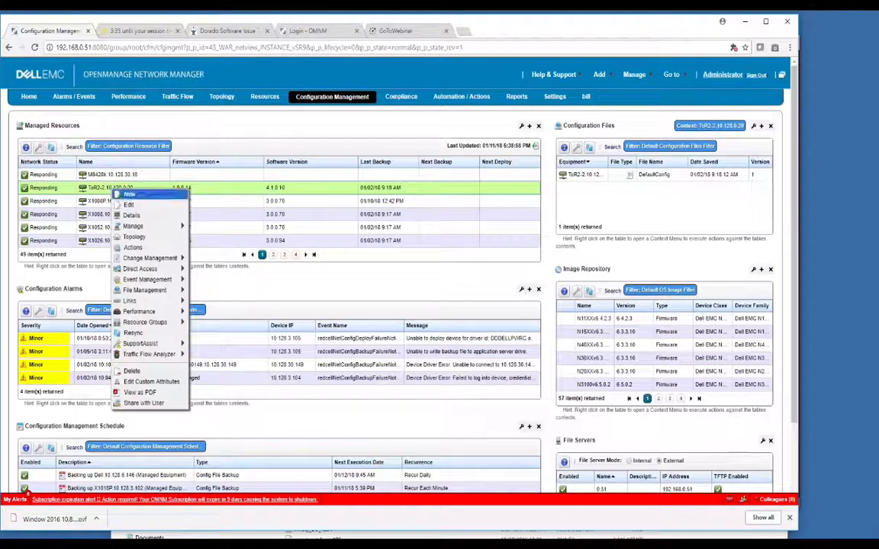
mouse_move(147, 284)
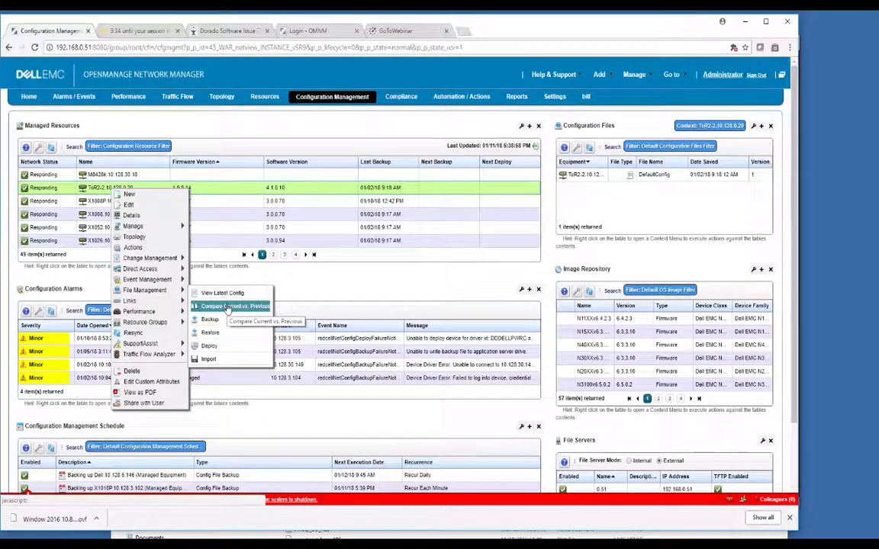
mouse_move(180, 312)
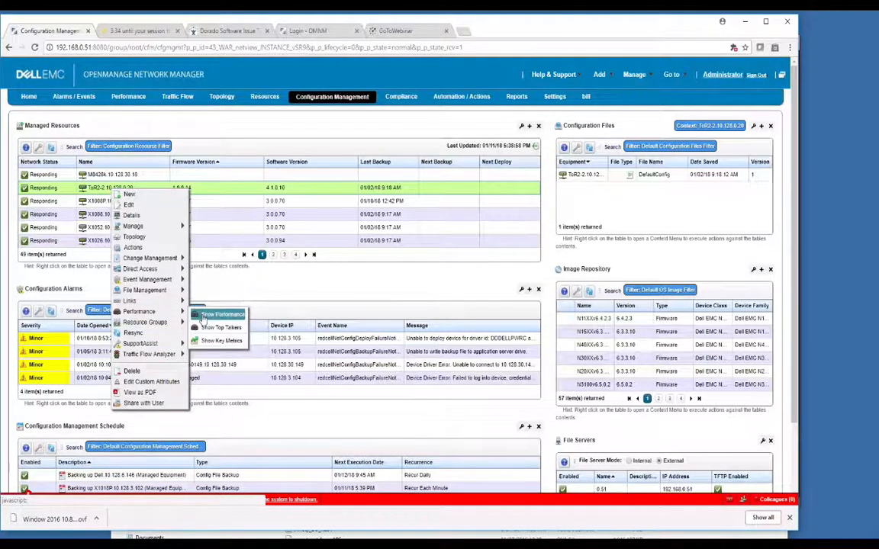
right_click(138, 189)
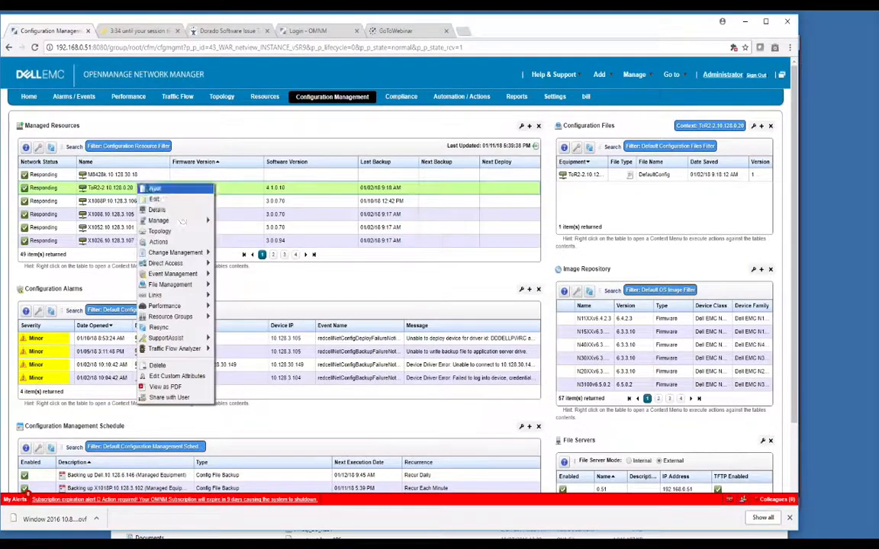
mouse_move(188, 277)
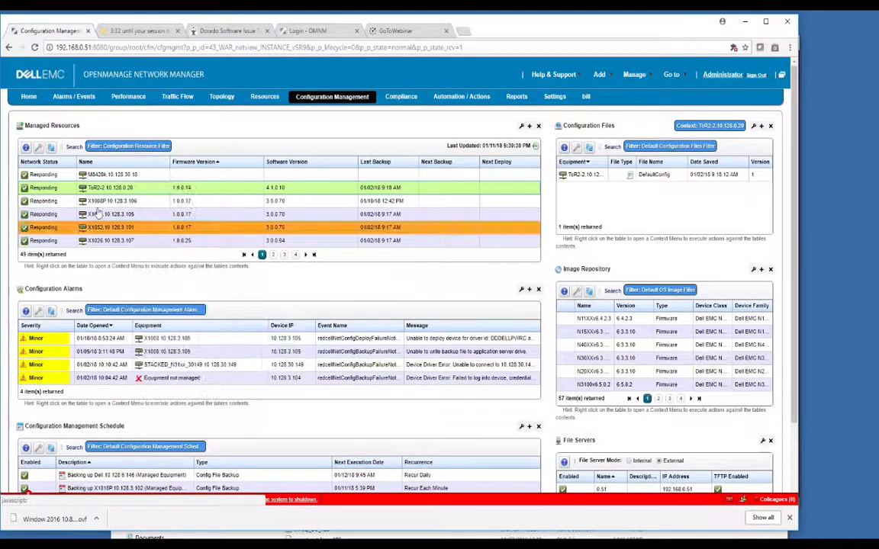
Select M8428k.10.128.30.18, X1008P.10.128.3.106 and X1026.10.128.3.107 together and open the backup options for them.
left_click(115, 175)
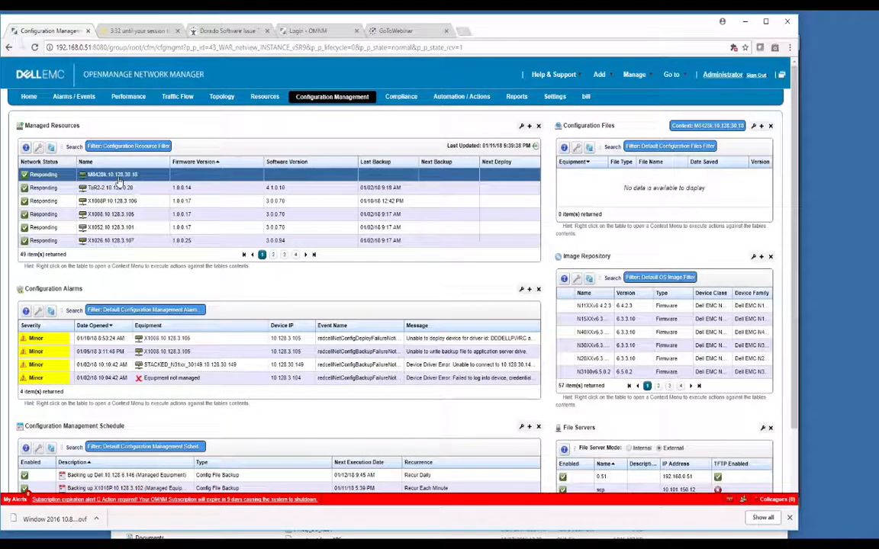
left_click(113, 243)
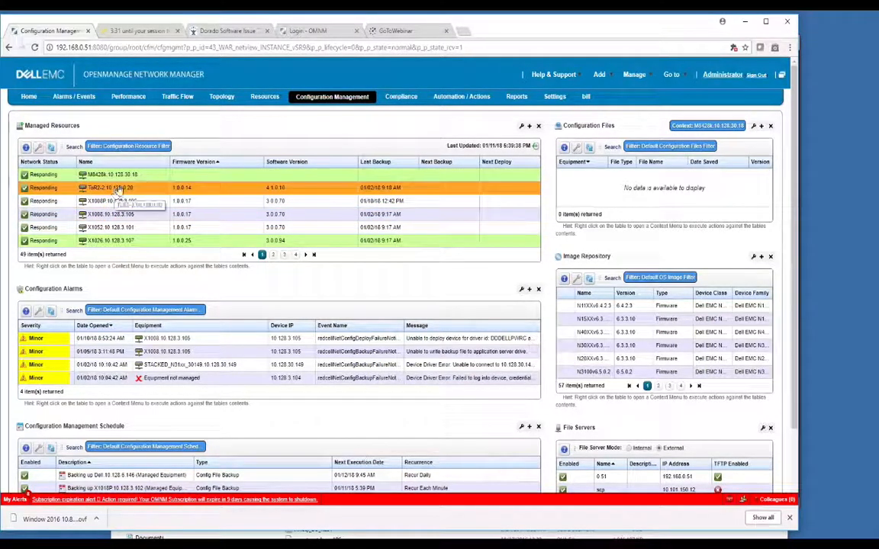
right_click(138, 246)
mouse_move(187, 313)
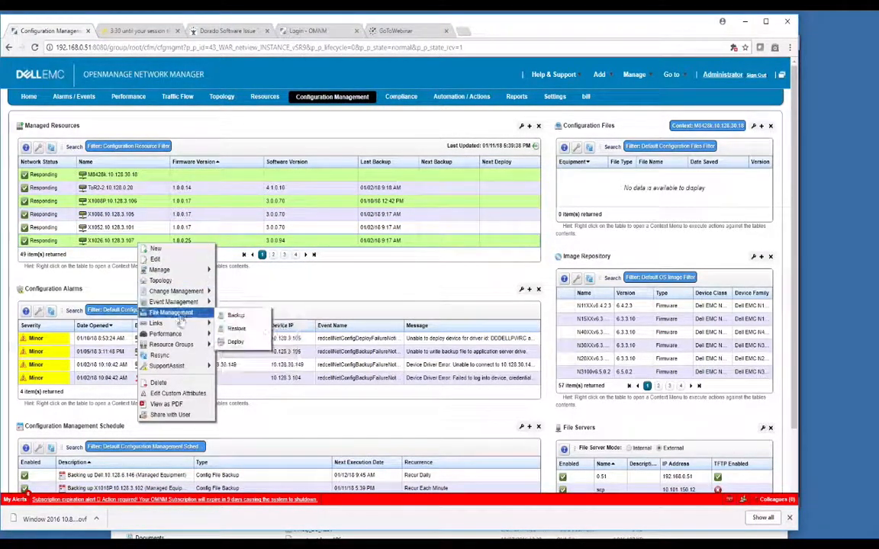
left_click(244, 319)
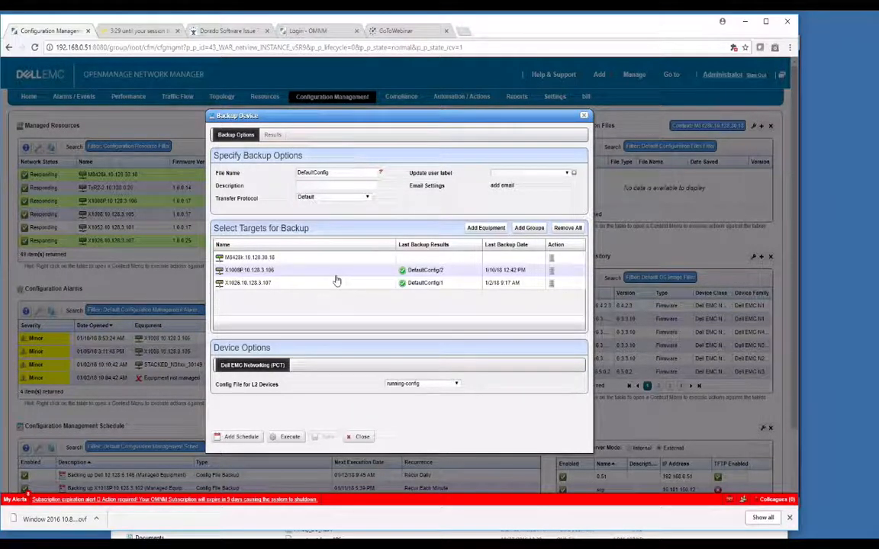
Review the config file choices for L2 devices and the existing user labels offered for the backup.
left_click(455, 385)
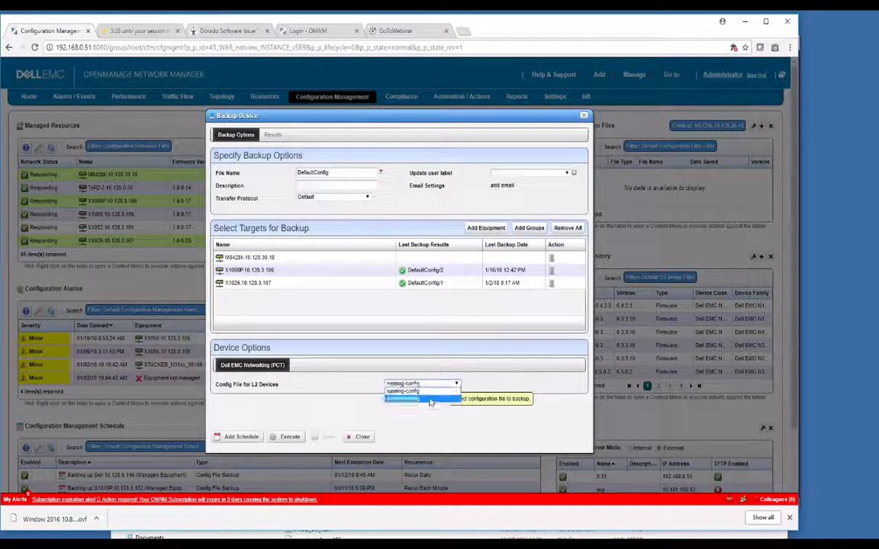
left_click(343, 299)
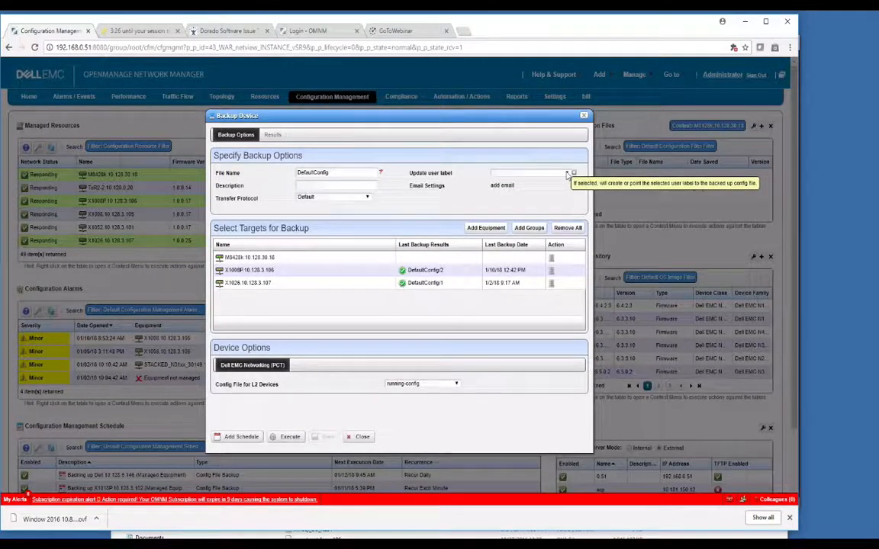
left_click(567, 174)
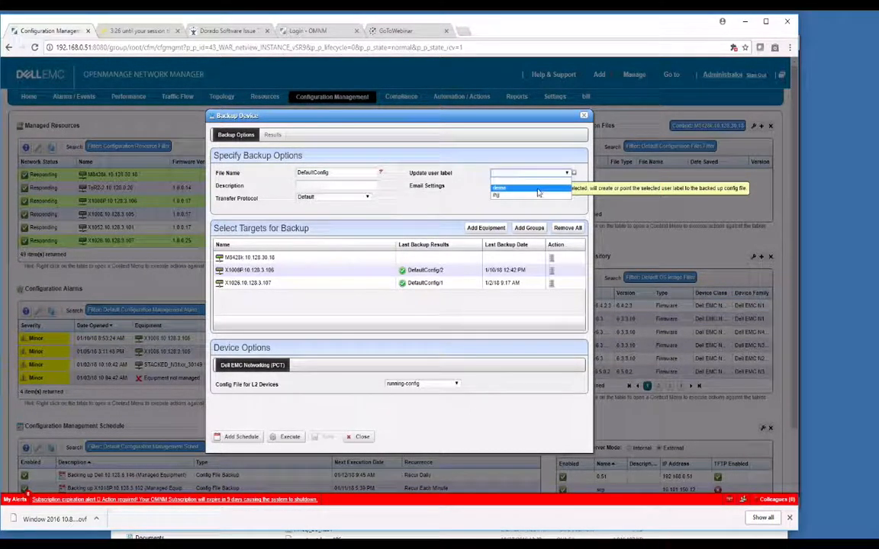
left_click(545, 174)
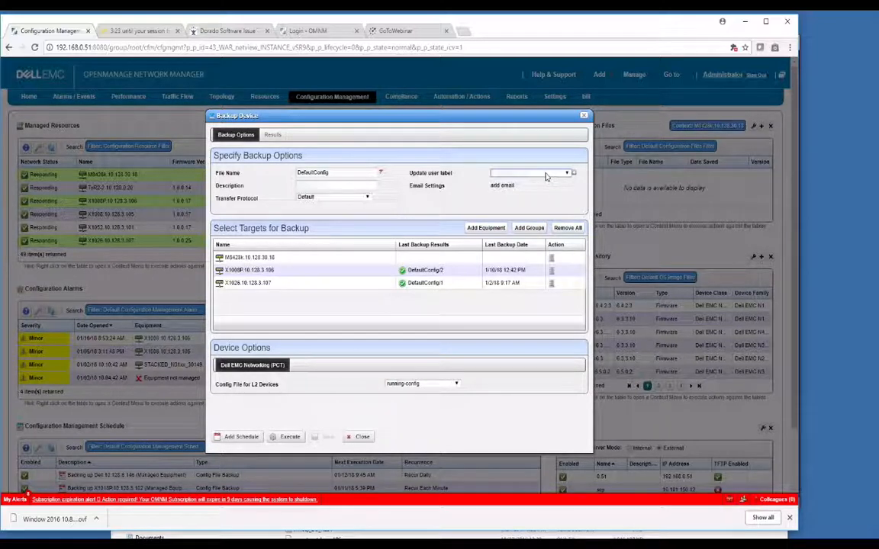
left_click(568, 174)
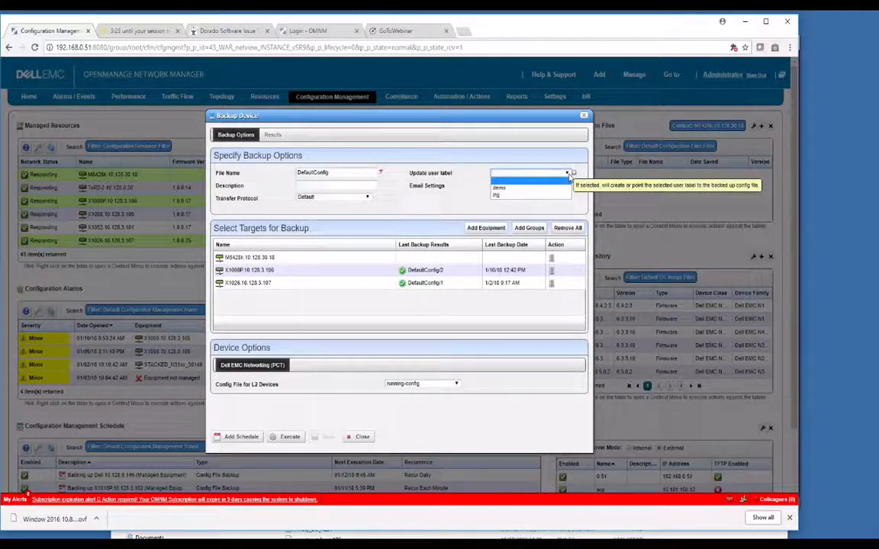
left_click(569, 177)
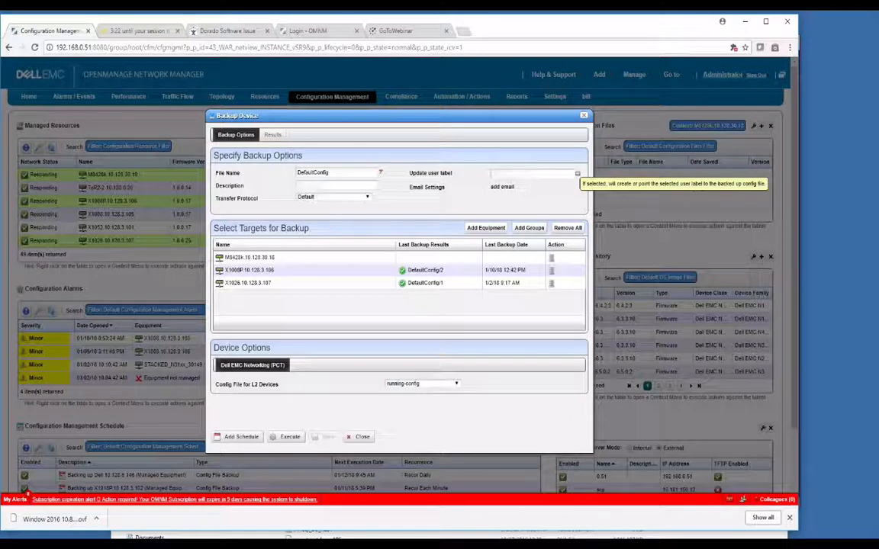
left_click(573, 174)
type("aged")
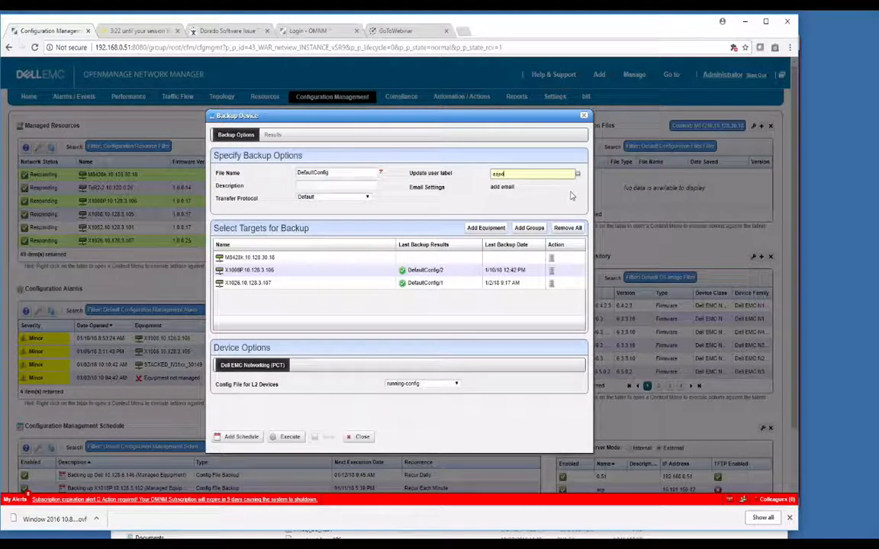
key("BackSpace")
key("BackSpace")
key("BackSpace")
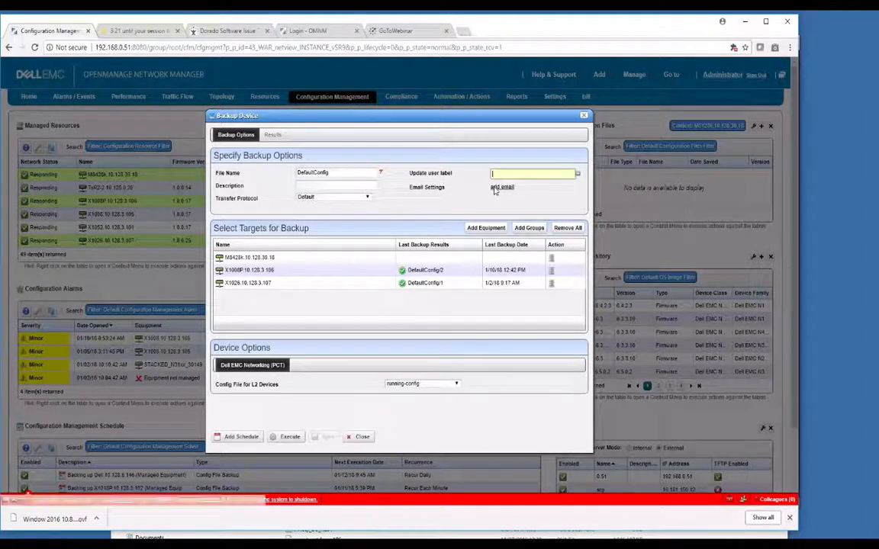
Open the backup's email settings and choose Current as the label to compare against.
left_click(495, 188)
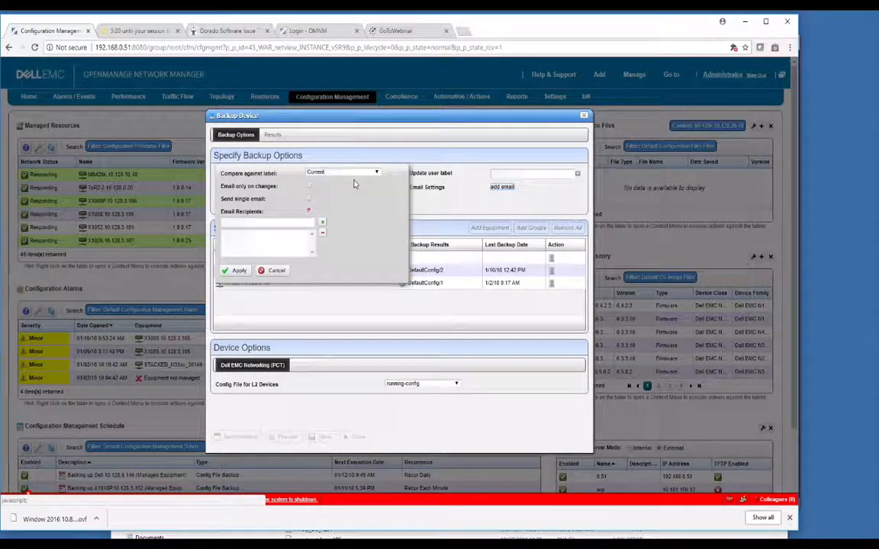
left_click(373, 174)
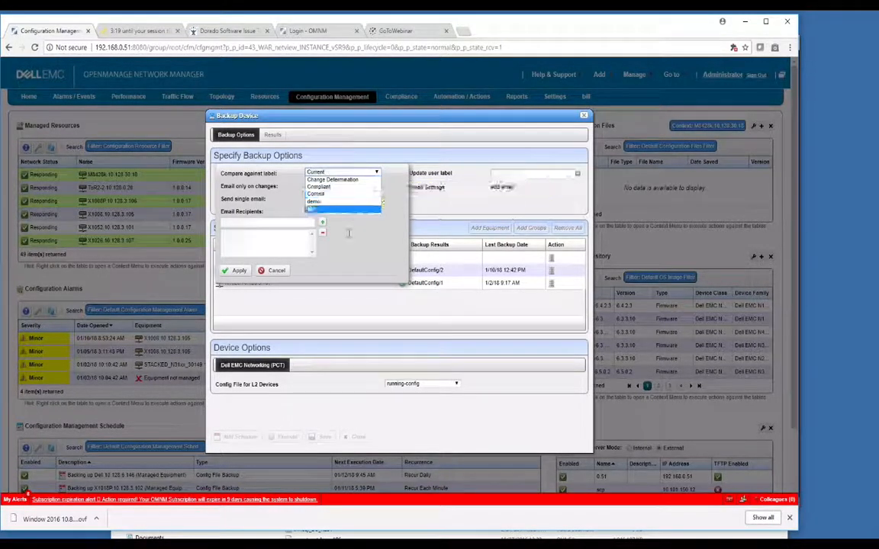
left_click(348, 197)
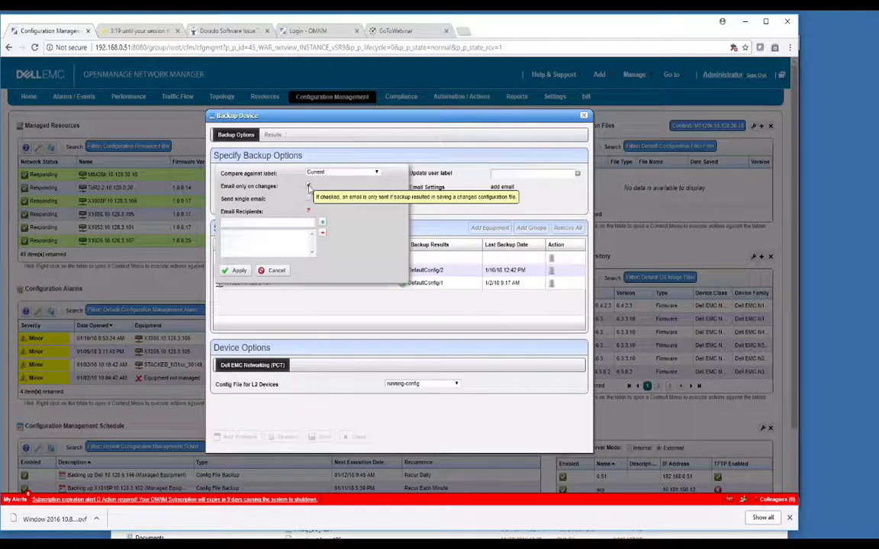
Enable emailing only on changes, check the recipients field, and close the email settings and backup options without applying them.
left_click(308, 186)
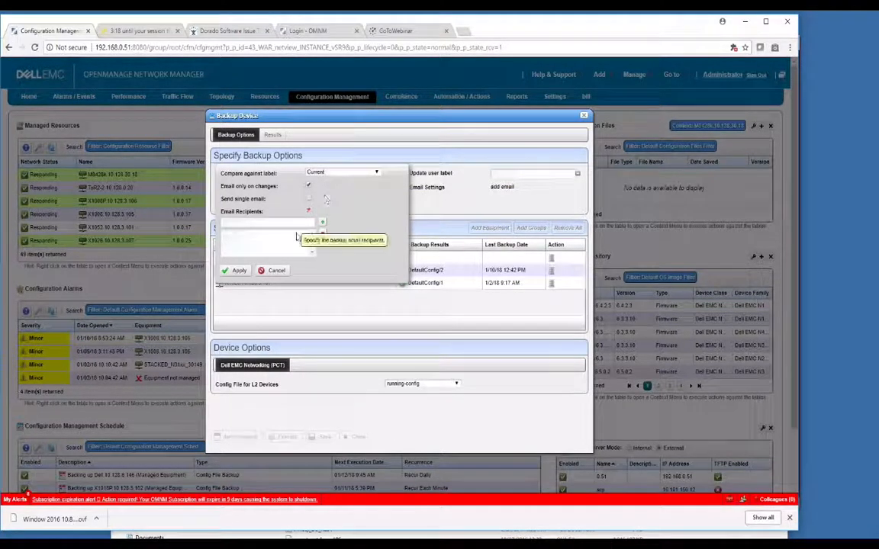
left_click(290, 222)
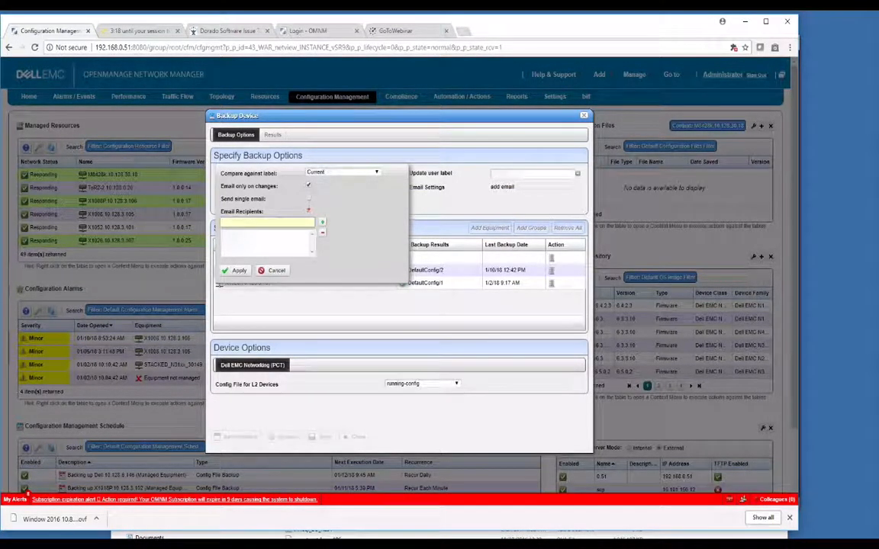
left_click(273, 271)
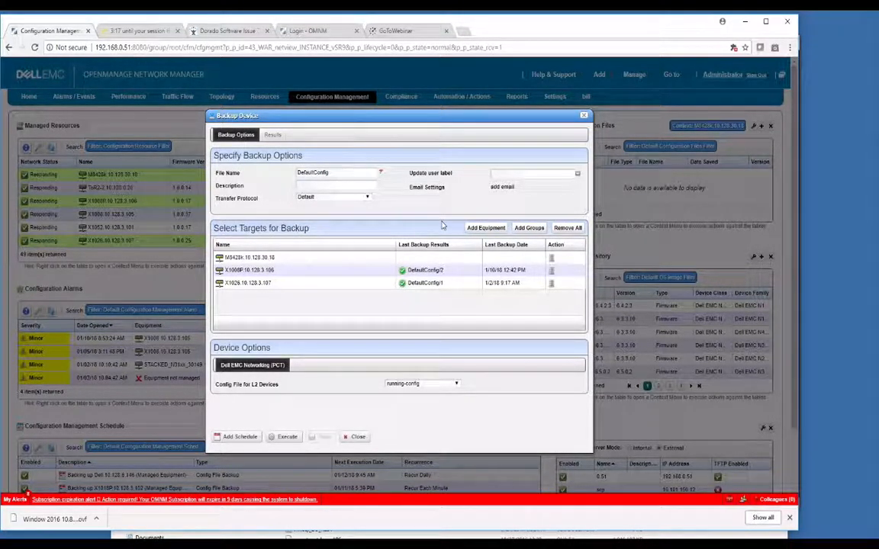
left_click(355, 436)
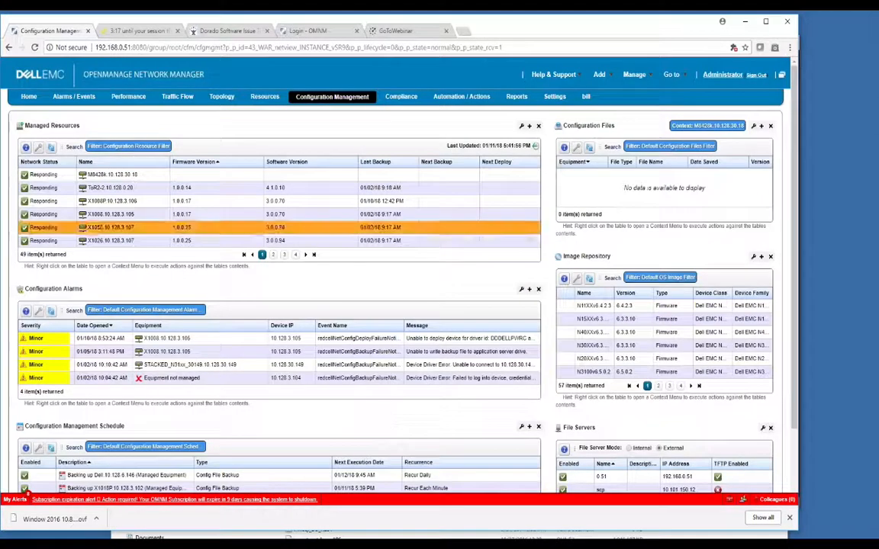
Select the four managed resources from X1008P.10.128.3.106 through X1026.10.128.3.107 together.
left_click(114, 188)
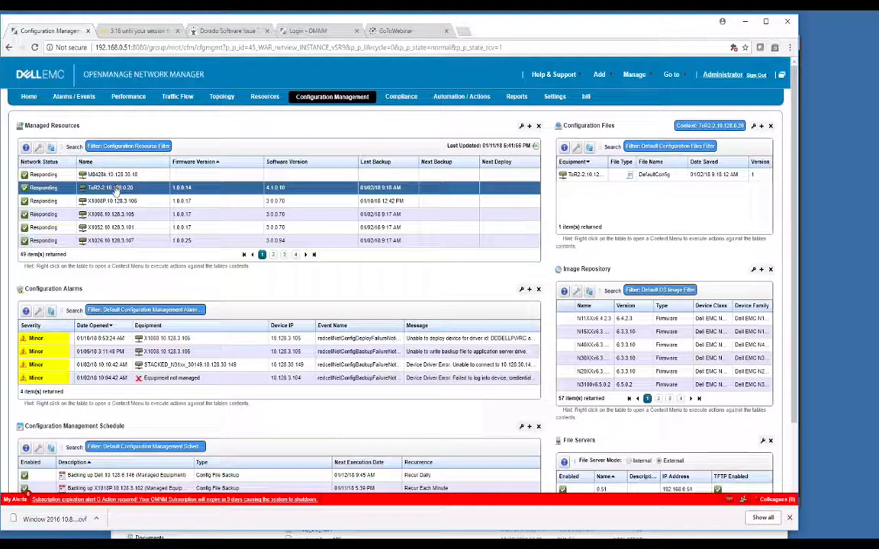
left_click(115, 201, "ctrl")
left_click(115, 217, "shift")
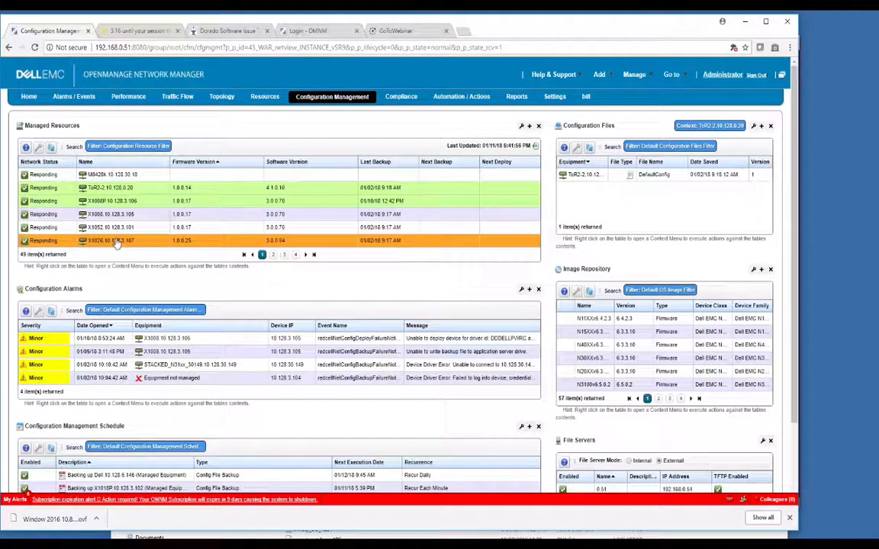
left_click(116, 241, "shift")
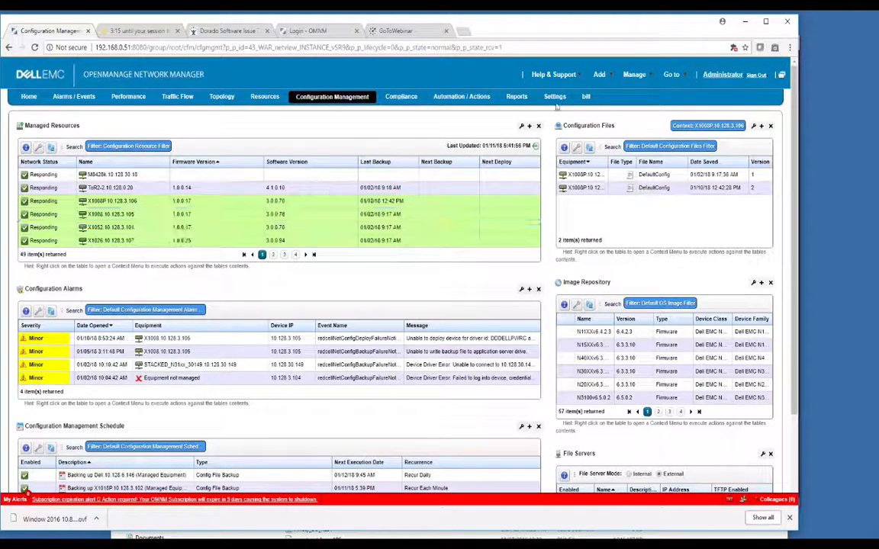
Open the Groups & Locations settings and browse the managed resource groups for the Dell EMC Networking (PCT) Group.
mouse_move(554, 97)
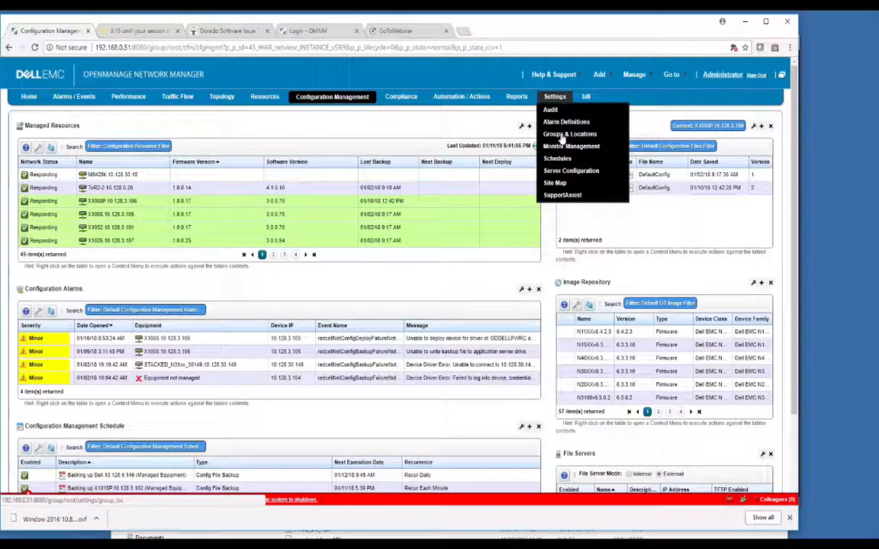
left_click(562, 134)
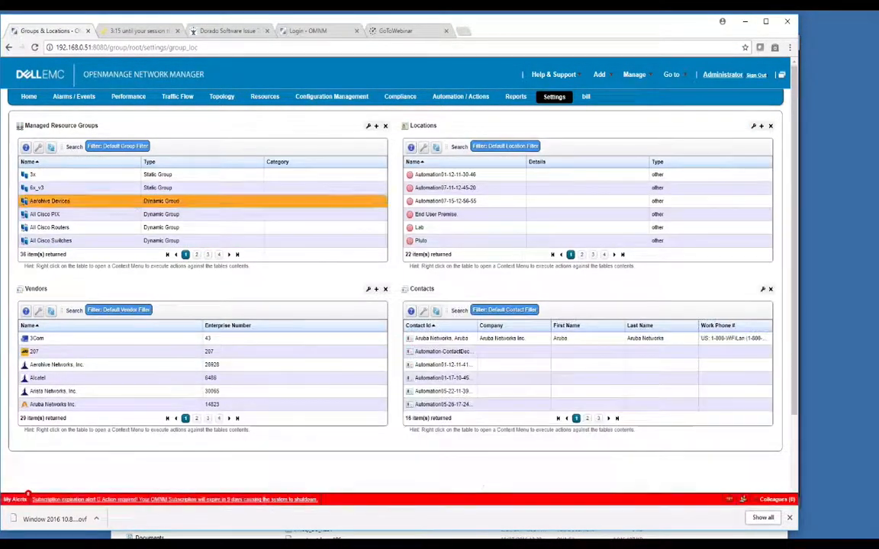
left_click(208, 256)
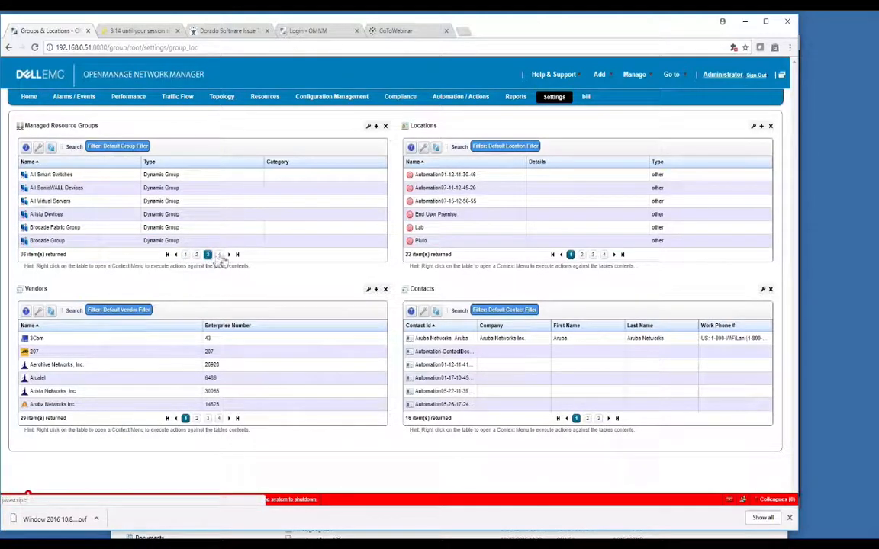
left_click(219, 254)
left_click(220, 255)
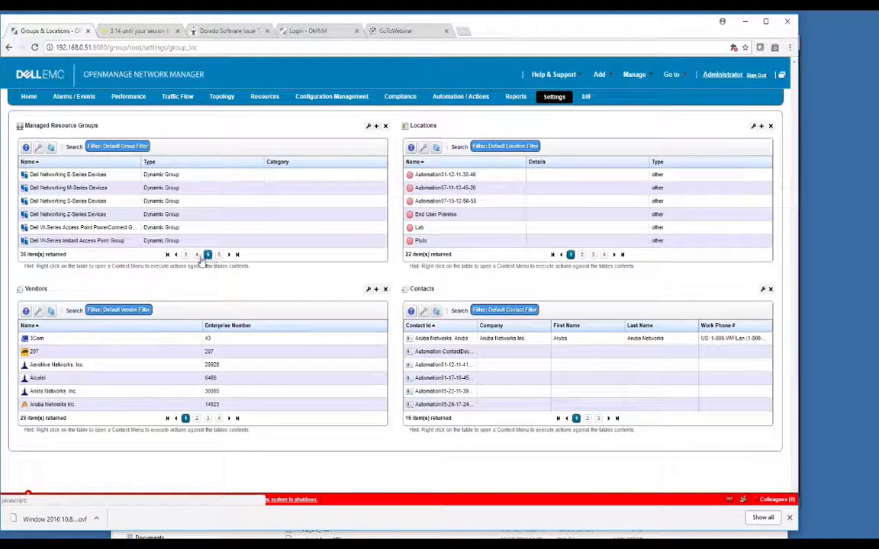
left_click(196, 255)
Examine the file management actions offered for the Dell EMC Networking (PCT) Group.
right_click(150, 217)
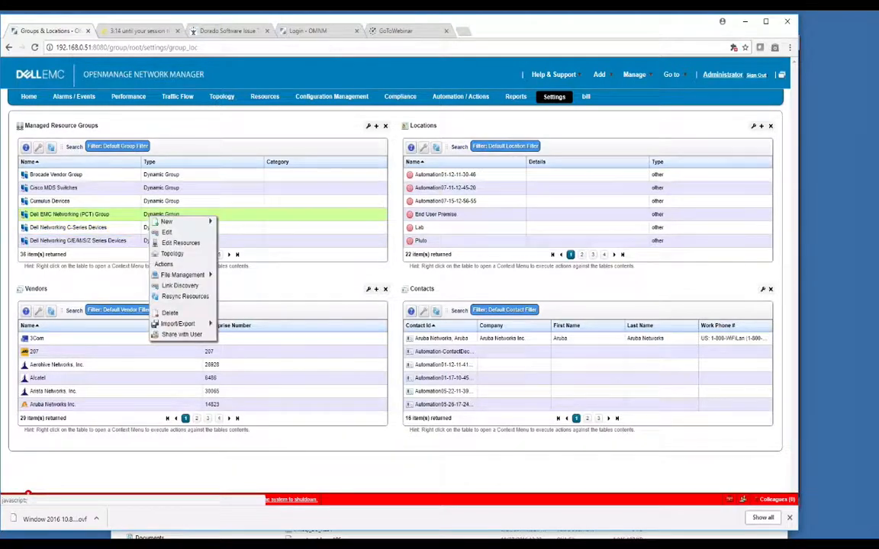
left_click(181, 231)
right_click(177, 217)
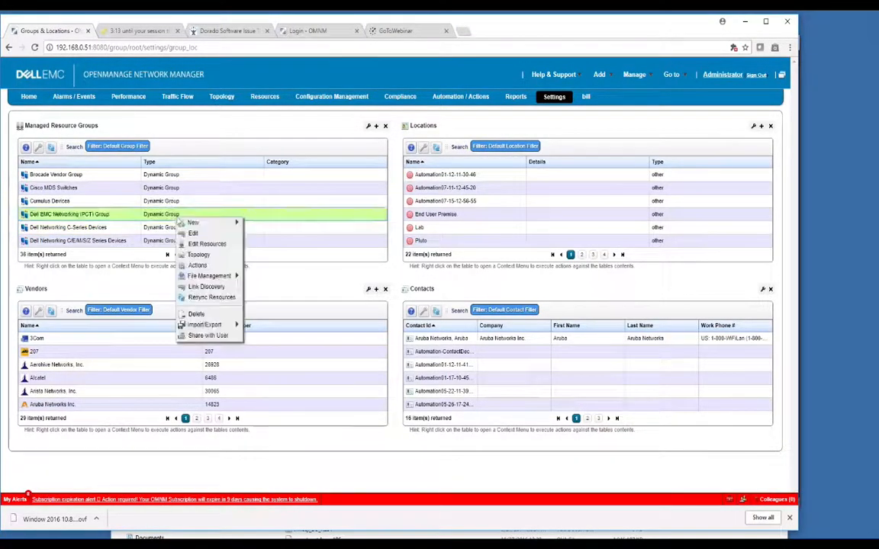
mouse_move(205, 279)
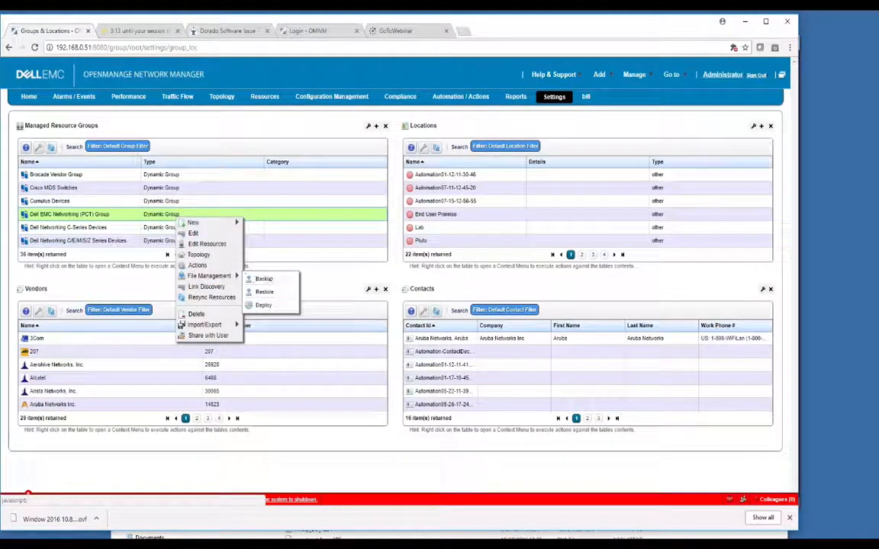
left_click(309, 215)
Return to Configuration Management and examine the file management actions offered for X1008P.10.128.3.106.
left_click(331, 96)
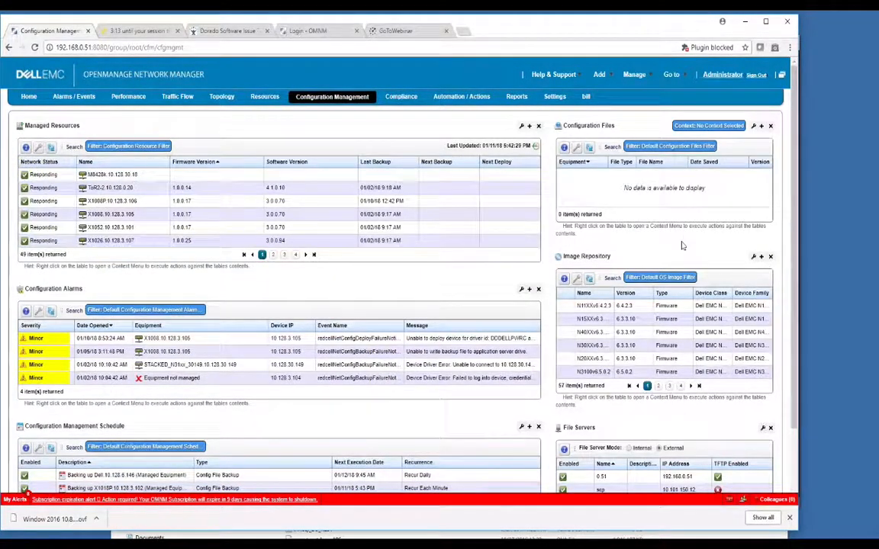
left_click_drag(794, 287, 791, 315)
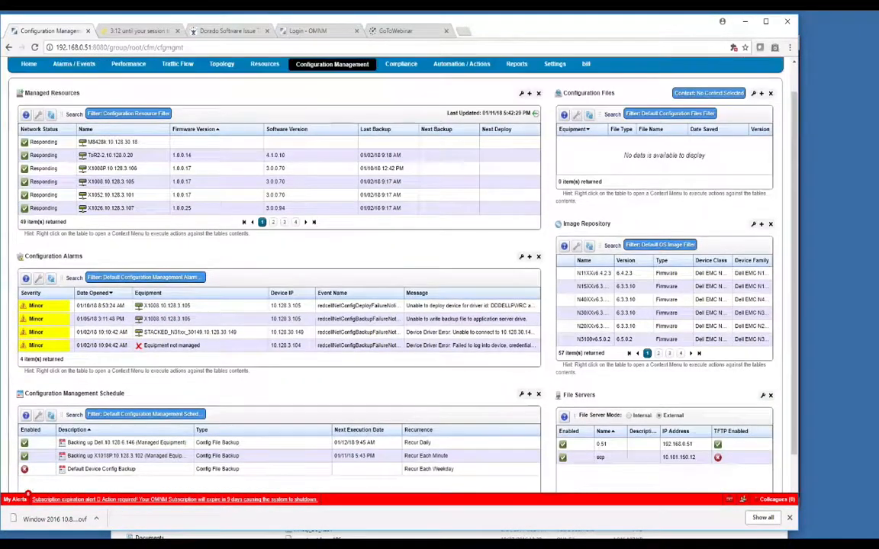
right_click(138, 177)
left_click(138, 171)
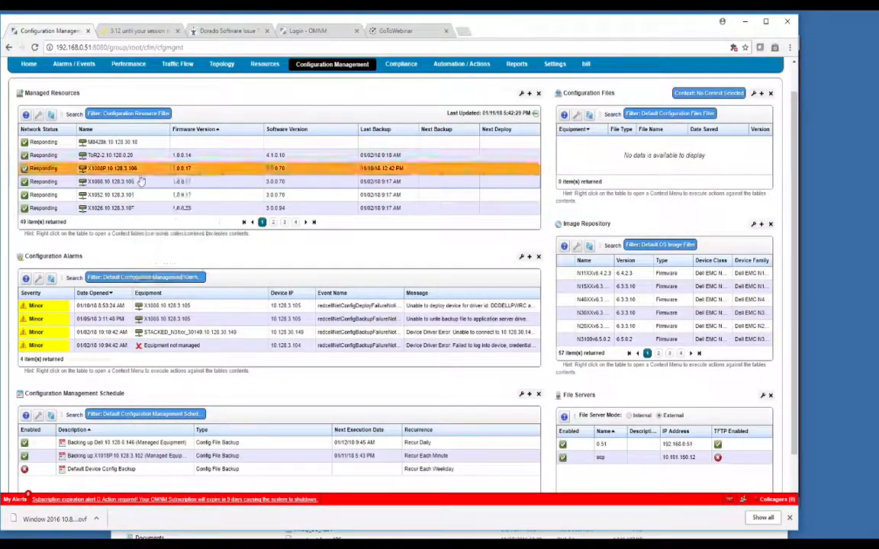
right_click(139, 169)
left_click(139, 169)
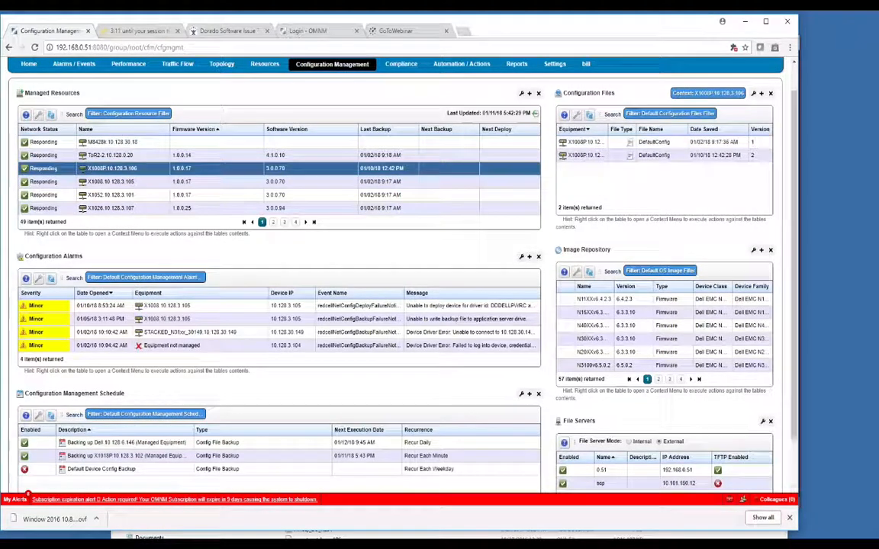
right_click(139, 169)
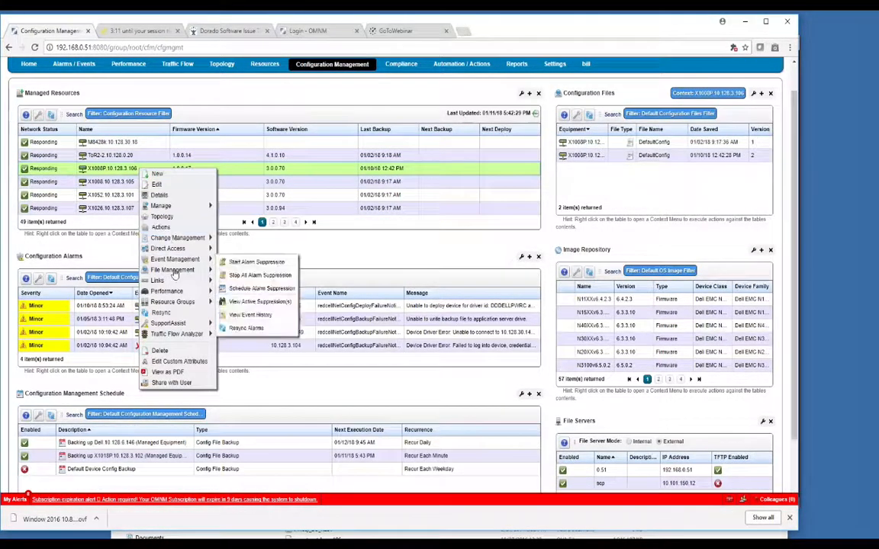
mouse_move(174, 272)
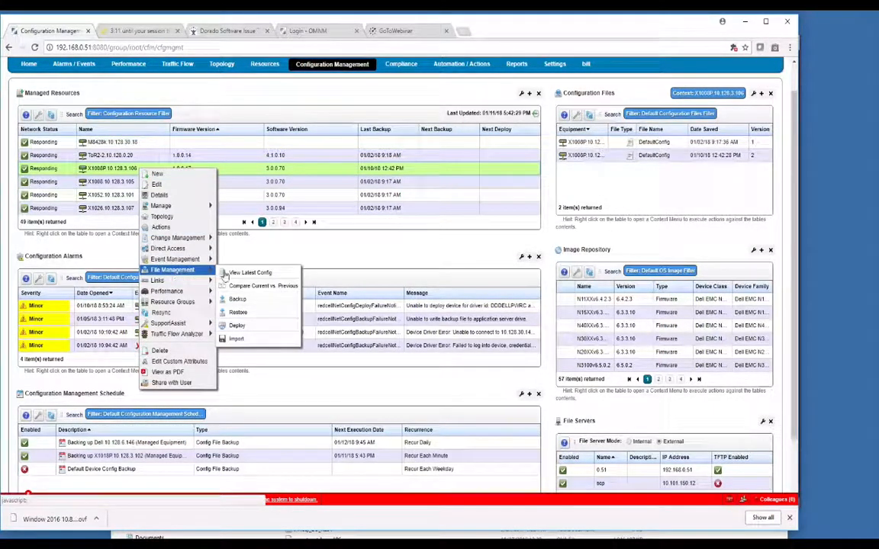
left_click(246, 273)
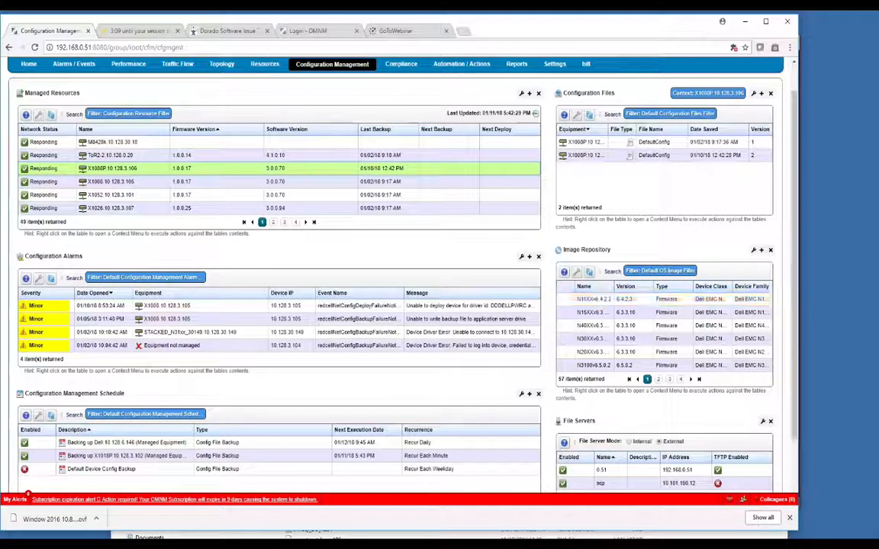
Open the firmware deployment for X1008P.10.128.3.106 and choose the N15XXv6.3.0.19 image.
right_click(116, 169)
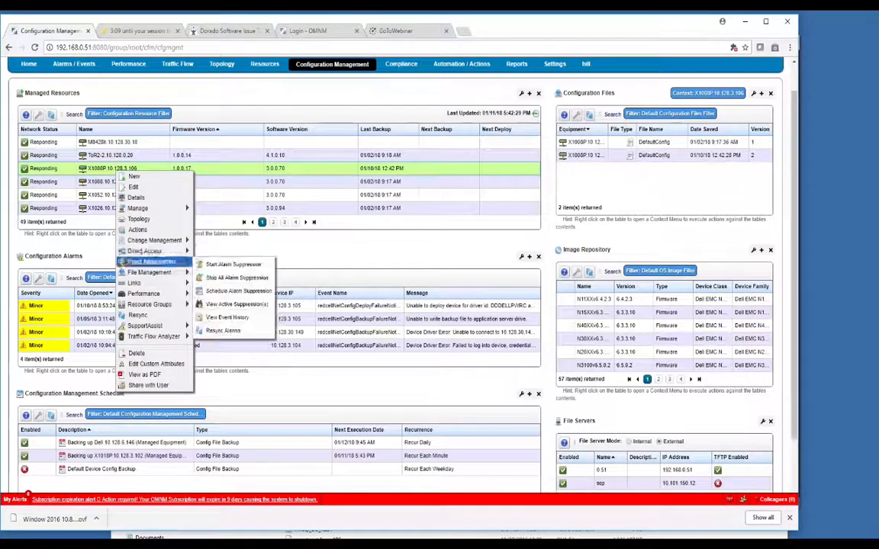
mouse_move(148, 272)
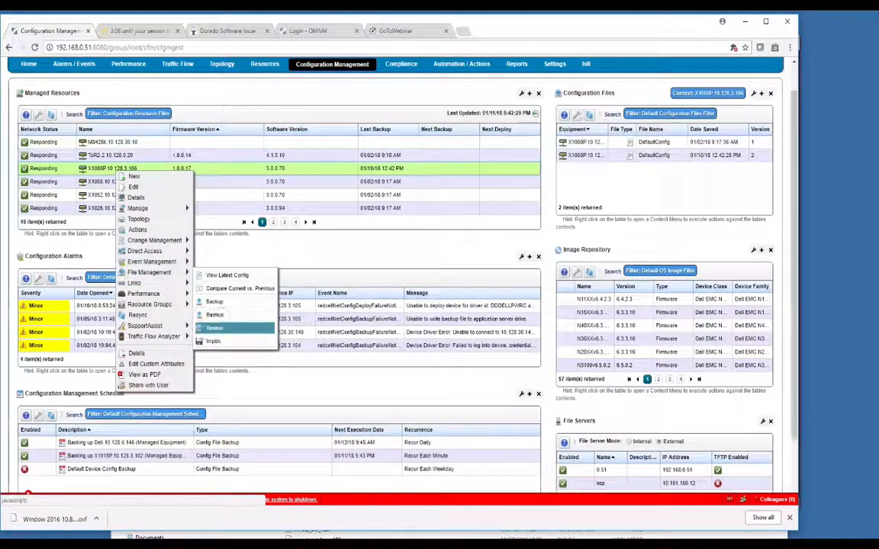
left_click(214, 328)
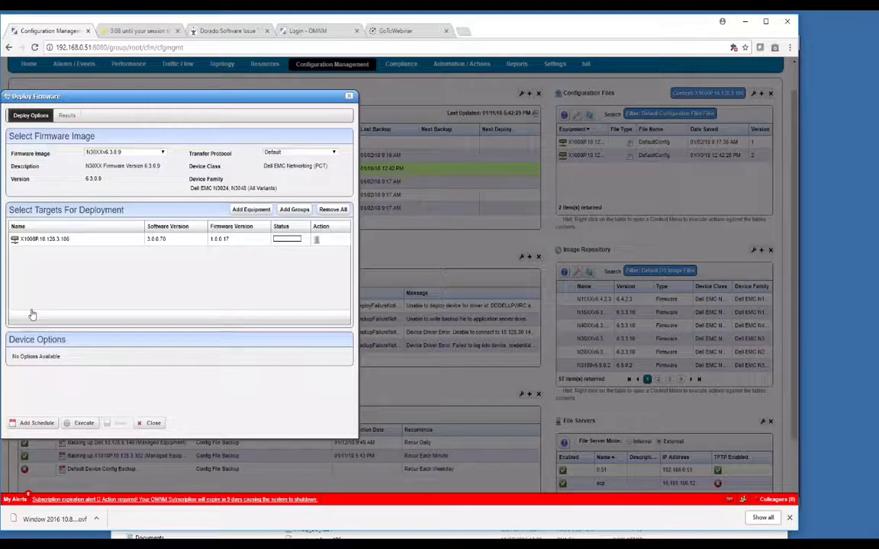
left_click(163, 153)
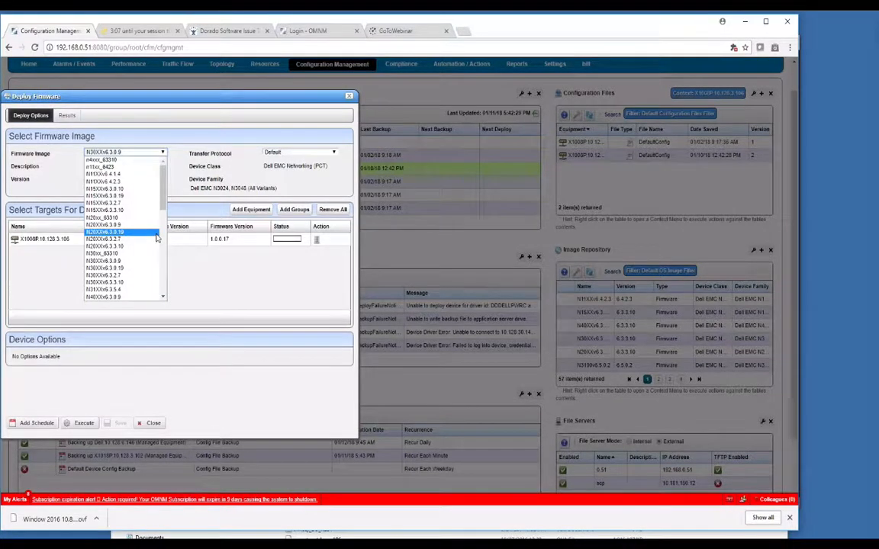
left_click(153, 196)
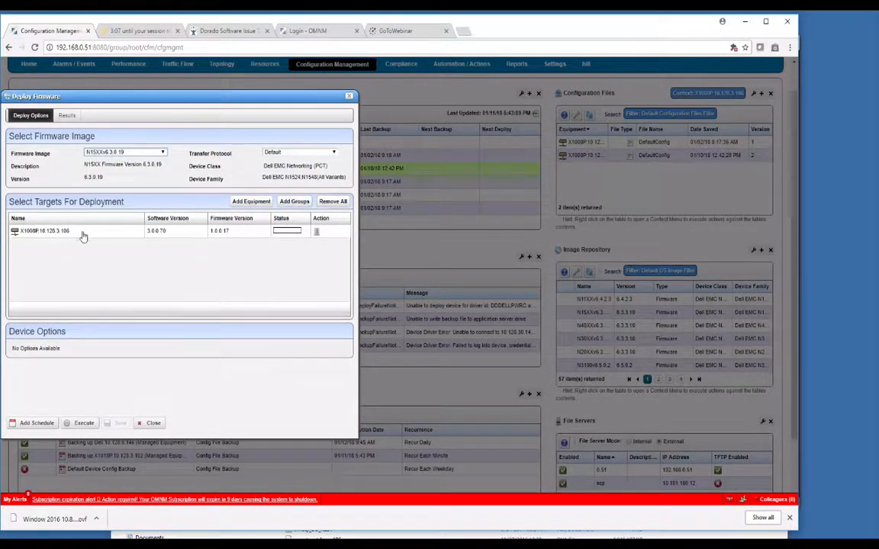
Look through the equipment that can be added as deployment targets and check the image support status of X1008P.10.128.3.106.
left_click(251, 202)
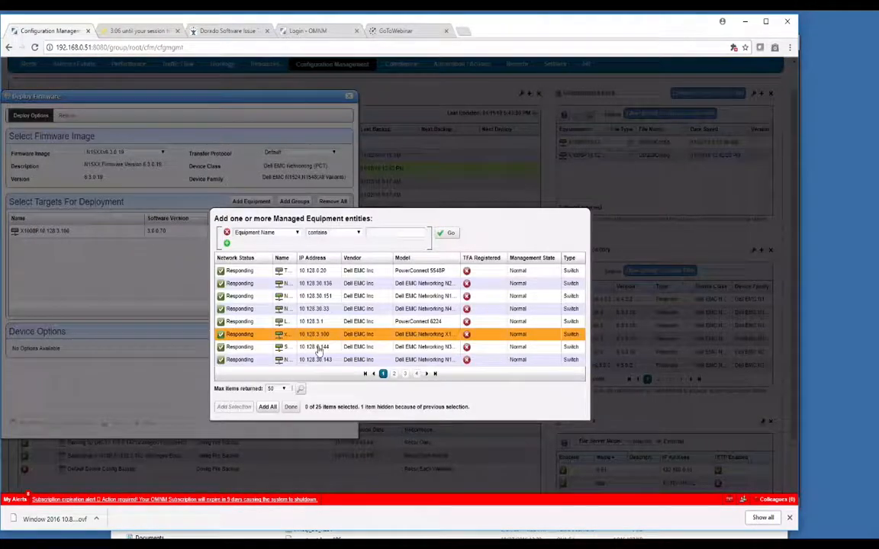
left_click(291, 406)
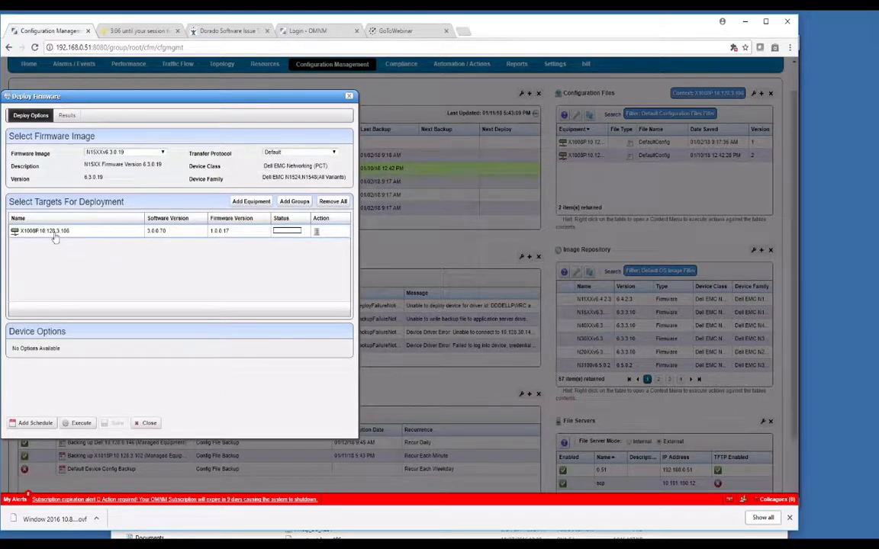
mouse_move(291, 235)
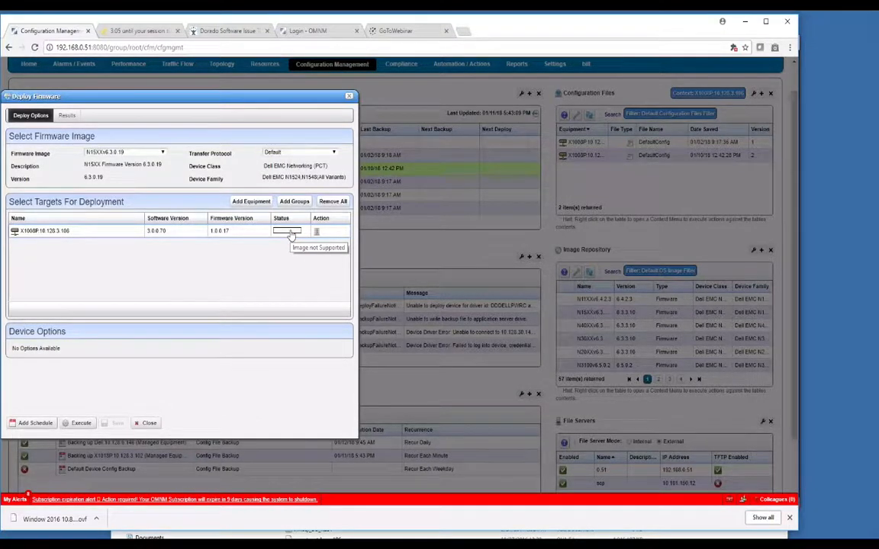
Change the firmware image to X10XXv3.0.0.64 for the deployment to X1008P.10.128.3.106.
left_click(145, 153)
scroll(156, 252, "down", 5)
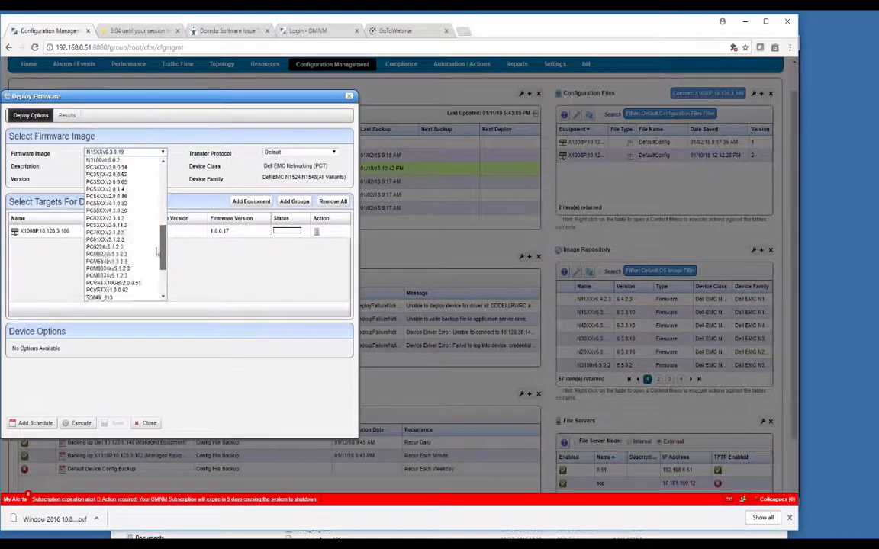
scroll(157, 252, "down", 3)
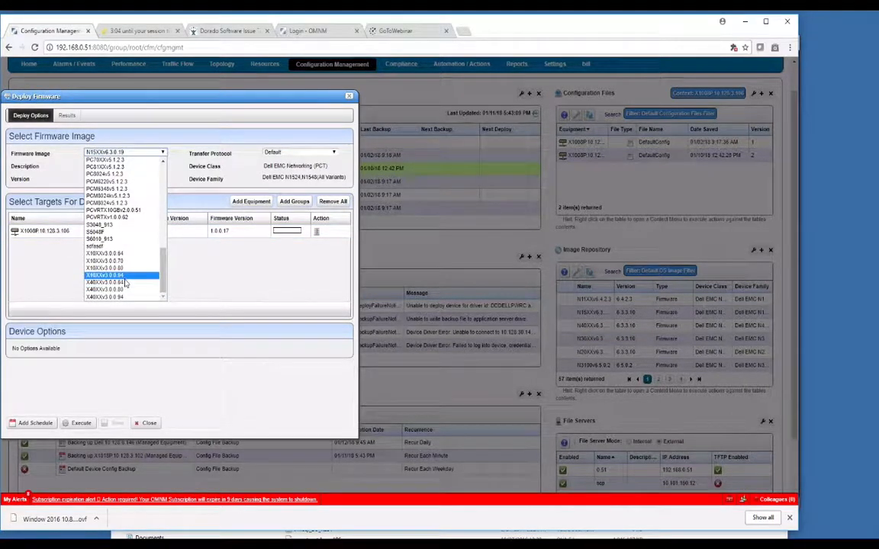
left_click(110, 252)
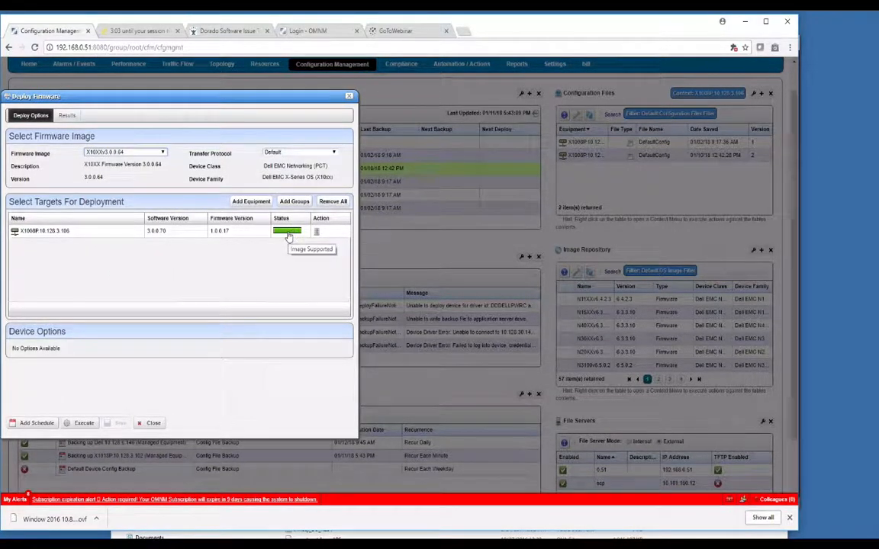
Review the available firmware images again and close the deployment without executing it.
left_click(162, 152)
scroll(166, 252, "up", 5)
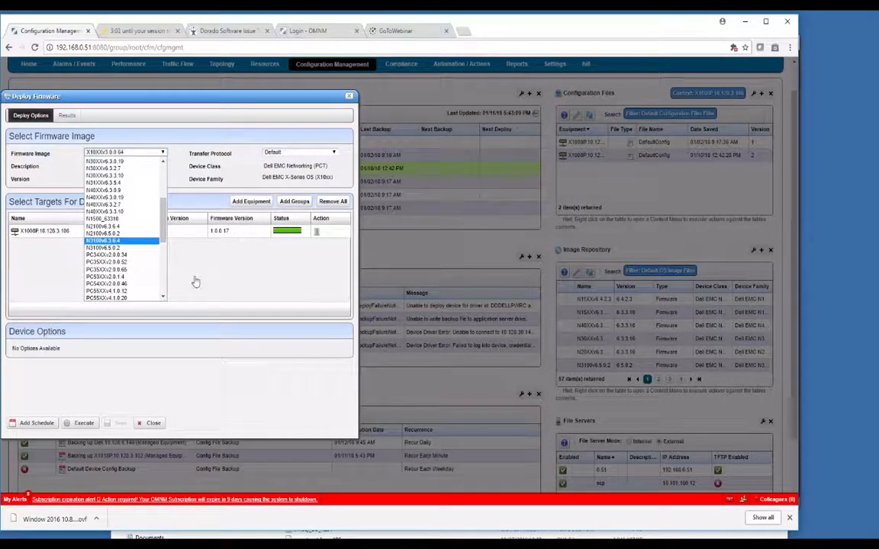
left_click(162, 152)
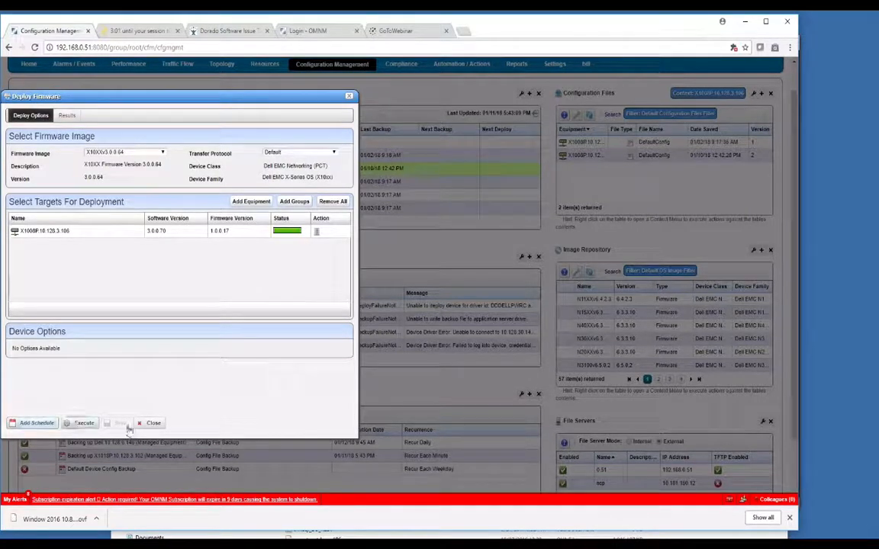
left_click(153, 423)
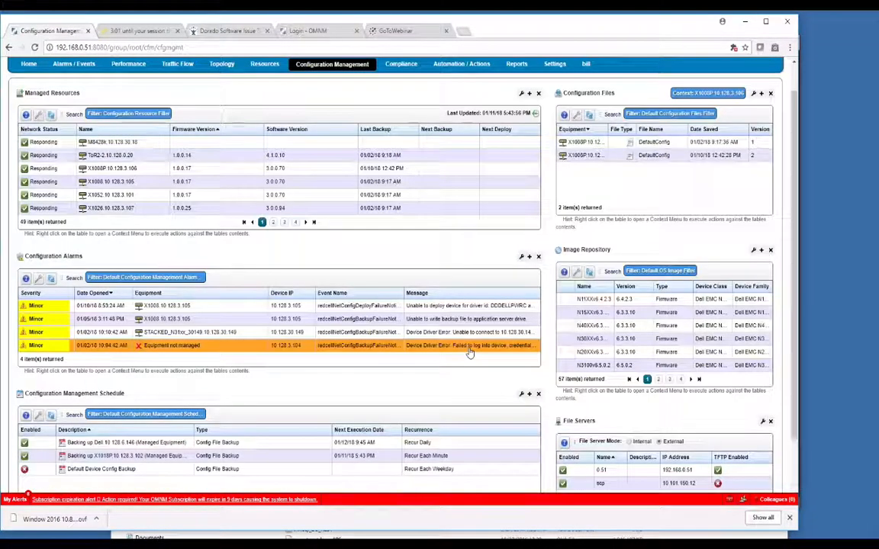
Open the firmware deployment for the N11XXv6.4.2.3 image from the Image Repository.
right_click(605, 299)
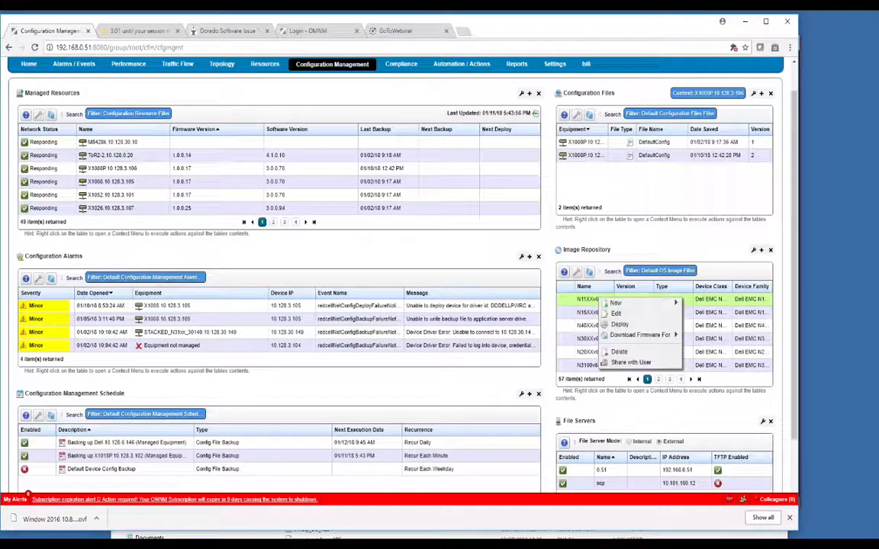
left_click(612, 324)
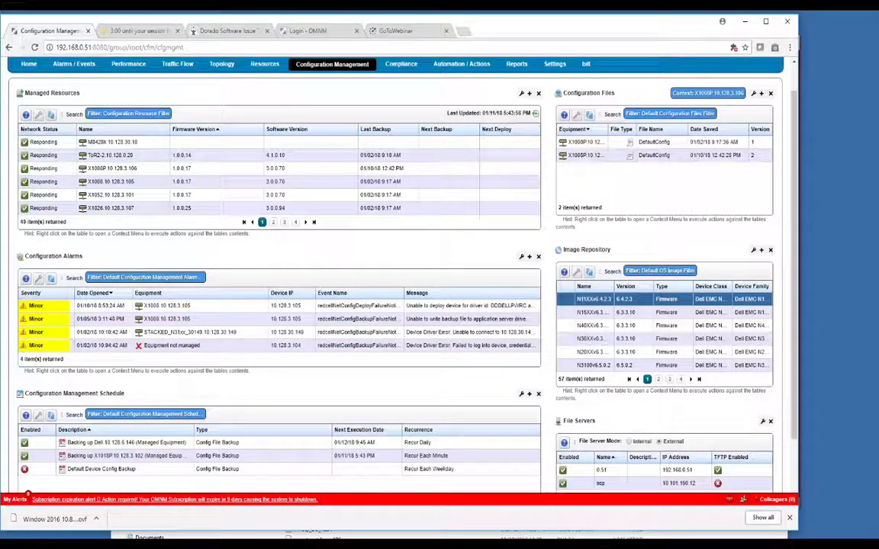
right_click(598, 302)
left_click(618, 325)
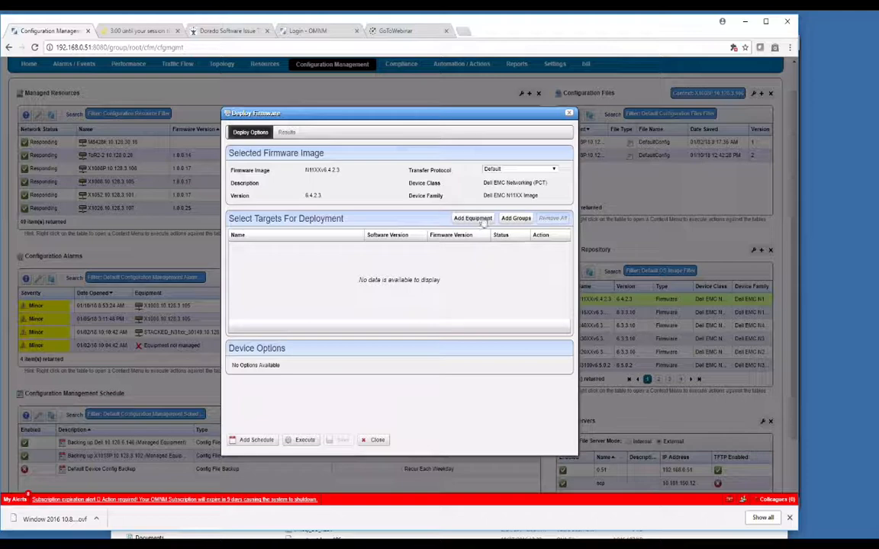
Filter the managed equipment by names containing n1 and add 10.128.30.151 and 10.128.30.143 as deployment targets.
left_click(474, 219)
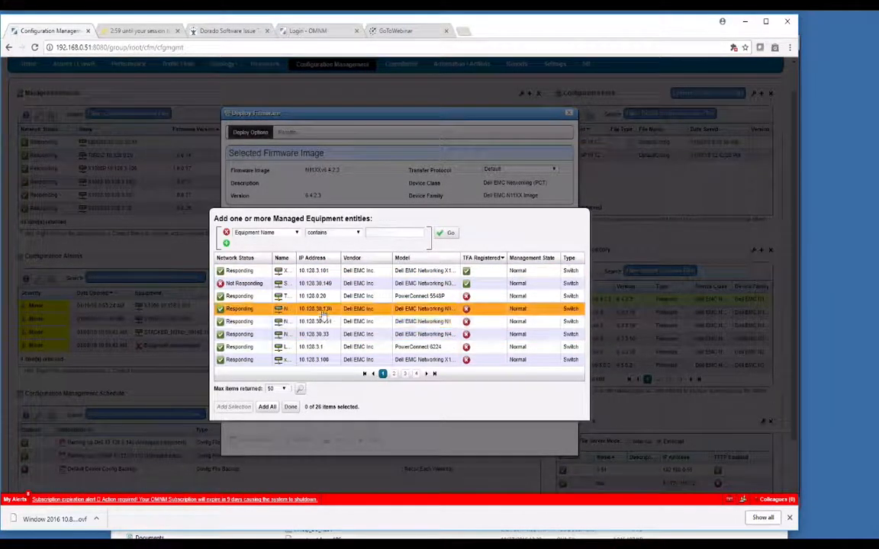
left_click(388, 233)
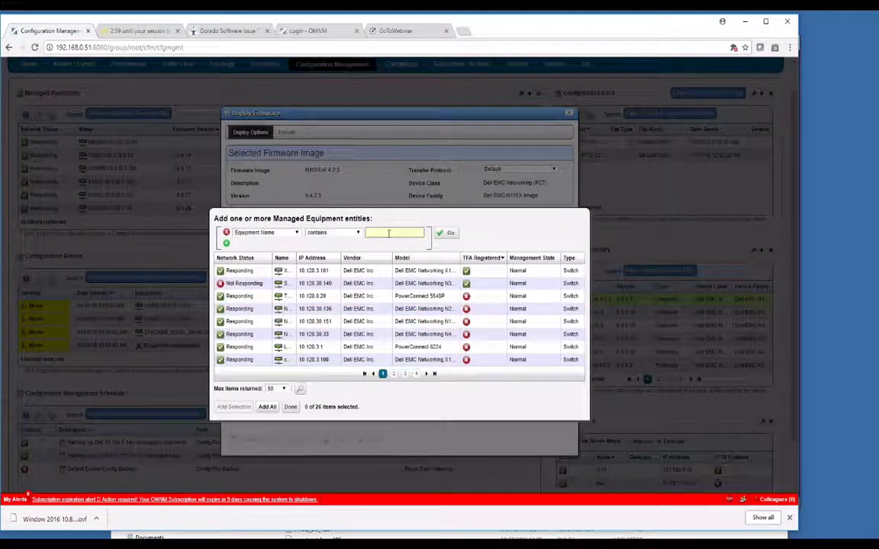
type("e1")
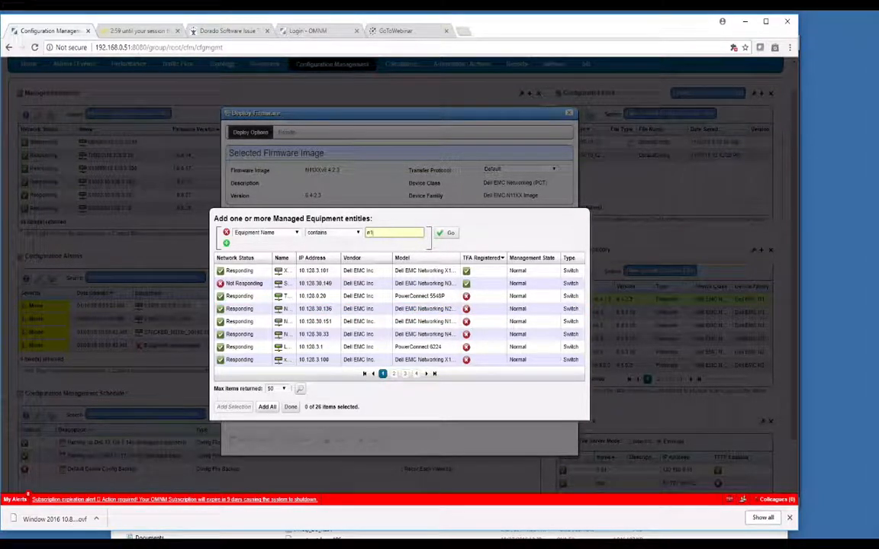
left_click(442, 235)
left_click(305, 270)
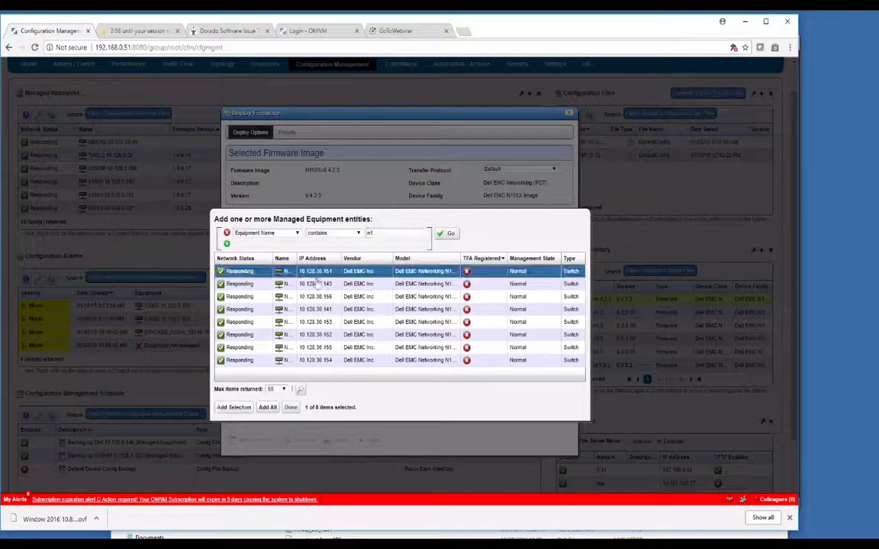
left_click(318, 284, "ctrl")
left_click(234, 407)
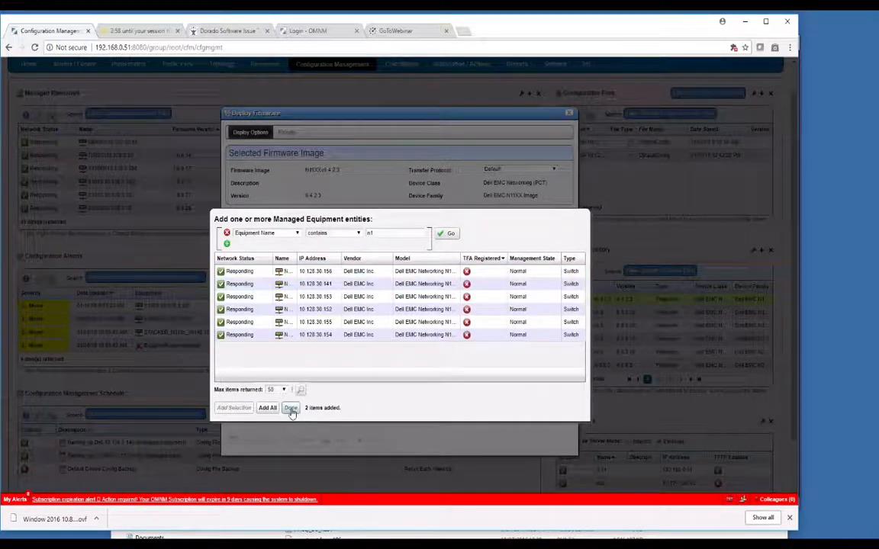
left_click(291, 408)
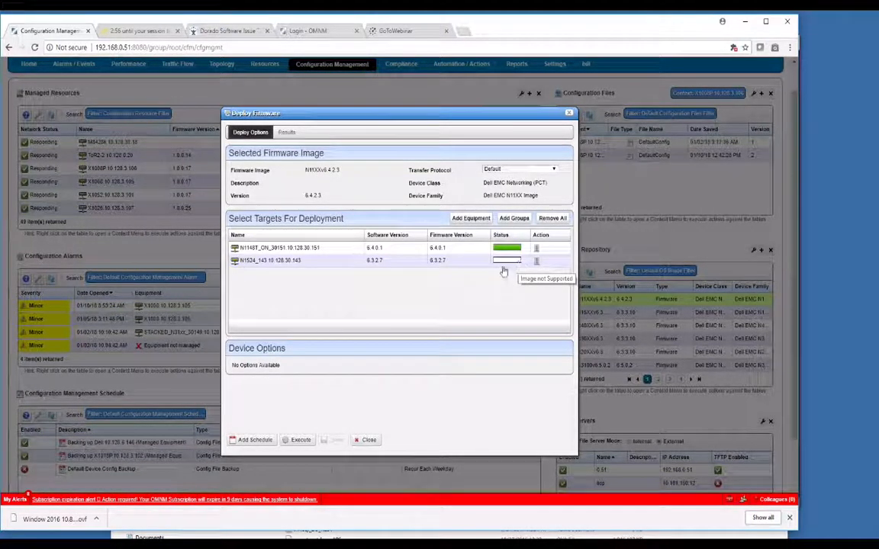
Check the available transfer protocols, keep Default, and close the N11XXv6.4.2.3 deployment without executing it.
left_click(549, 169)
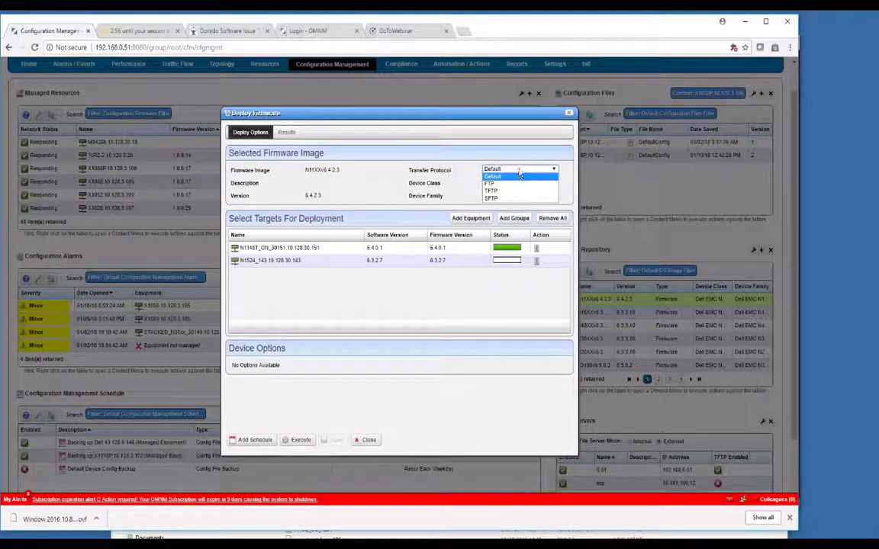
left_click(520, 176)
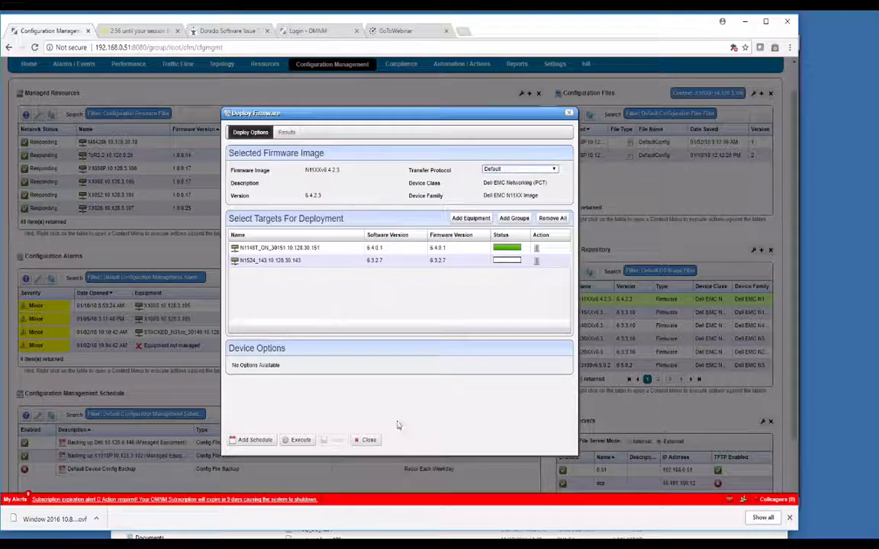
left_click(367, 441)
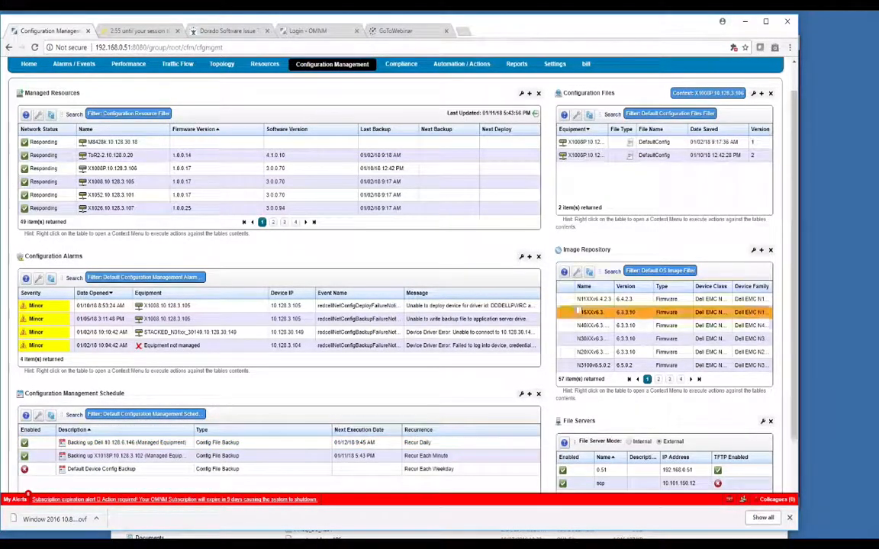
Start a new firmware image in the Image Repository with the name pct and version 343.
right_click(582, 300)
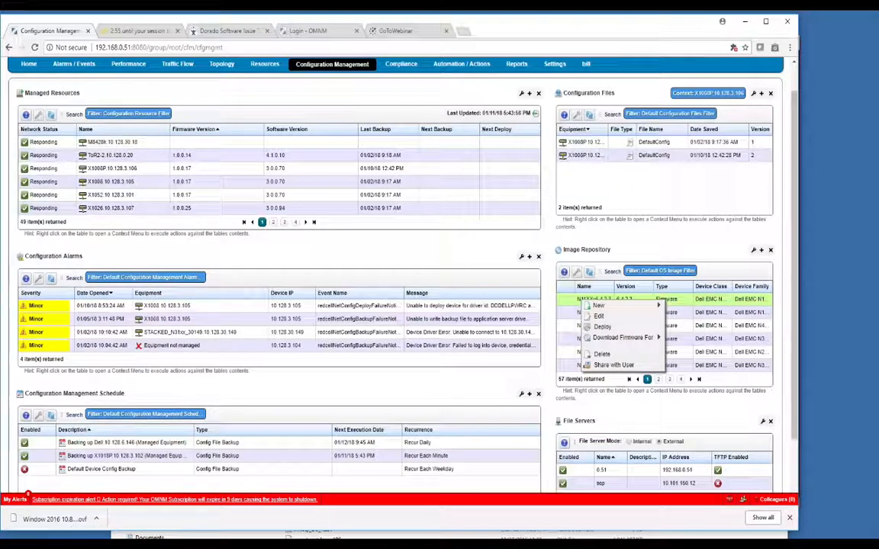
mouse_move(599, 305)
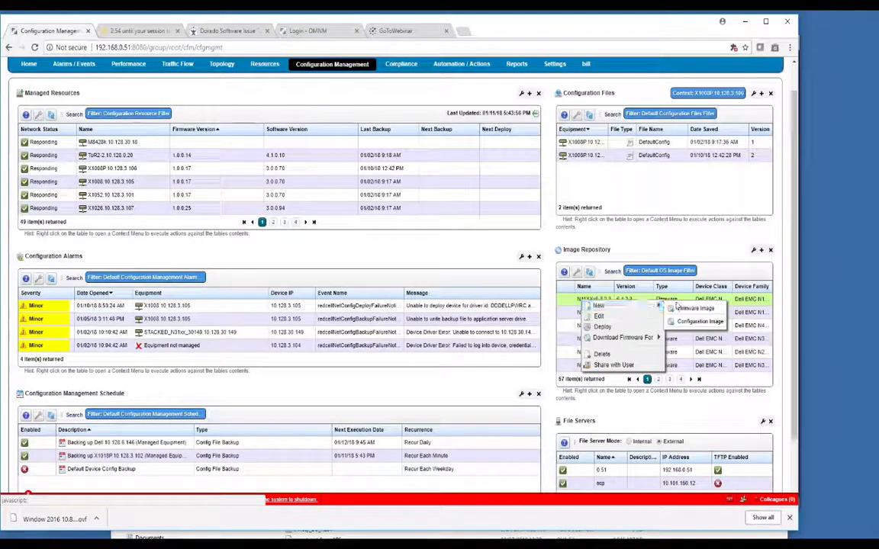
left_click(692, 308)
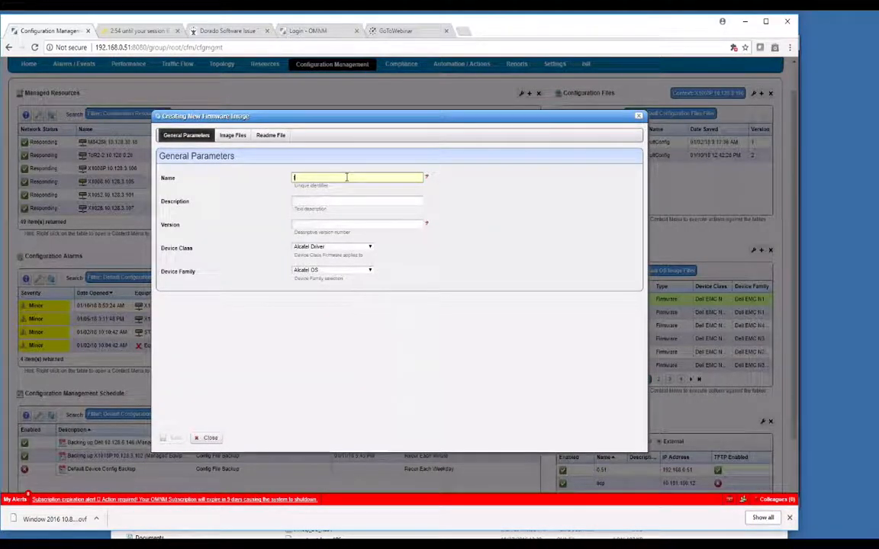
type("In")
type("pr")
type("t")
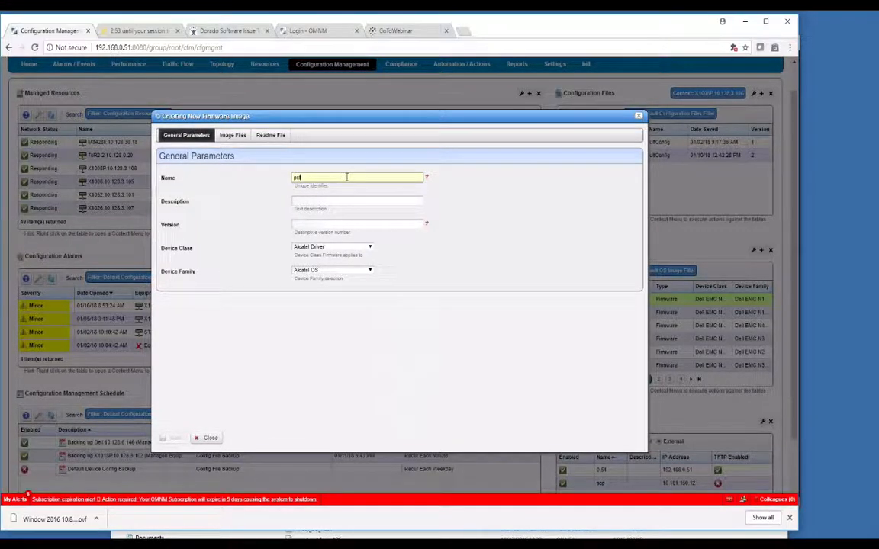
left_click(323, 224)
type("345")
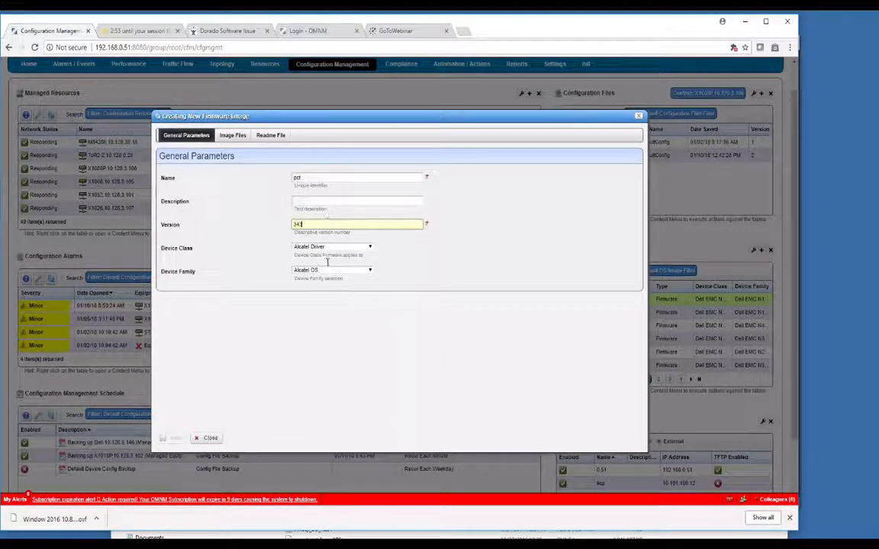
Set the new image's device class to Dell EMC Networking (PCT) and its device family to Dell EMC 21XX Image.
left_click(369, 248)
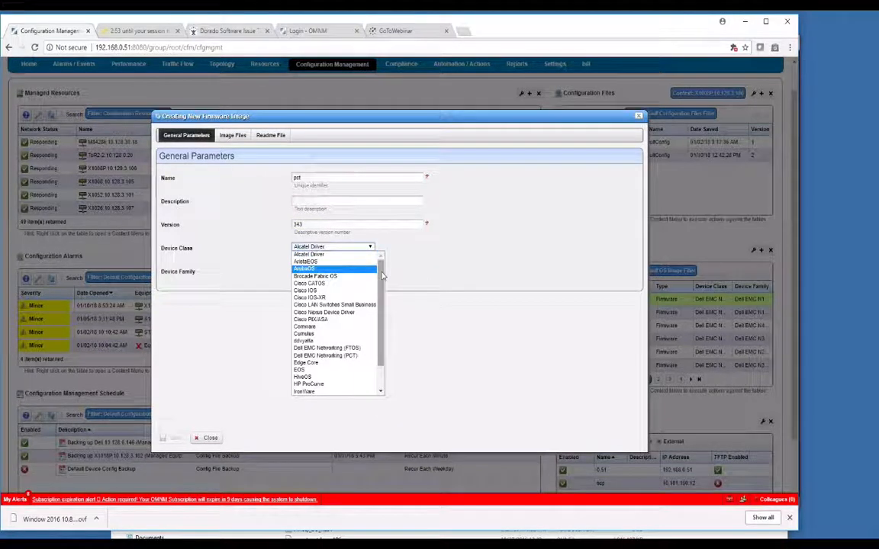
left_click_drag(382, 276, 379, 306)
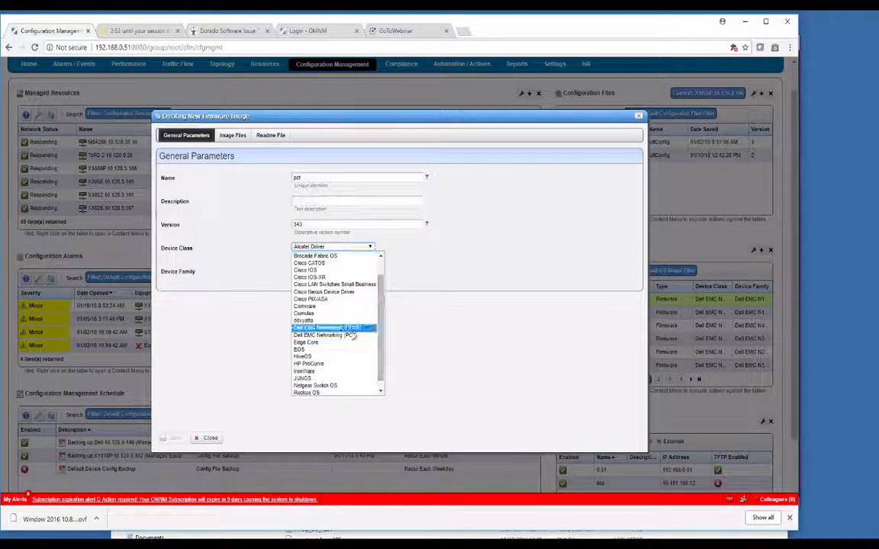
left_click(339, 328)
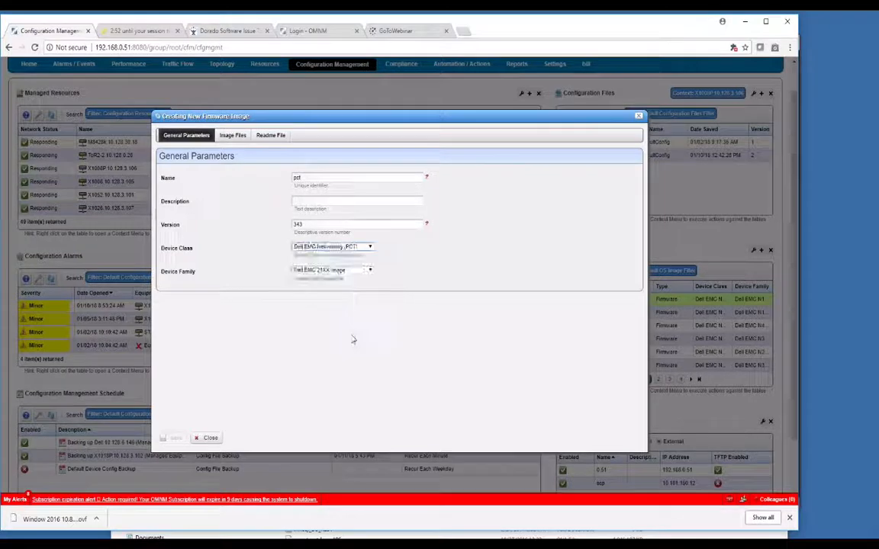
left_click(370, 271)
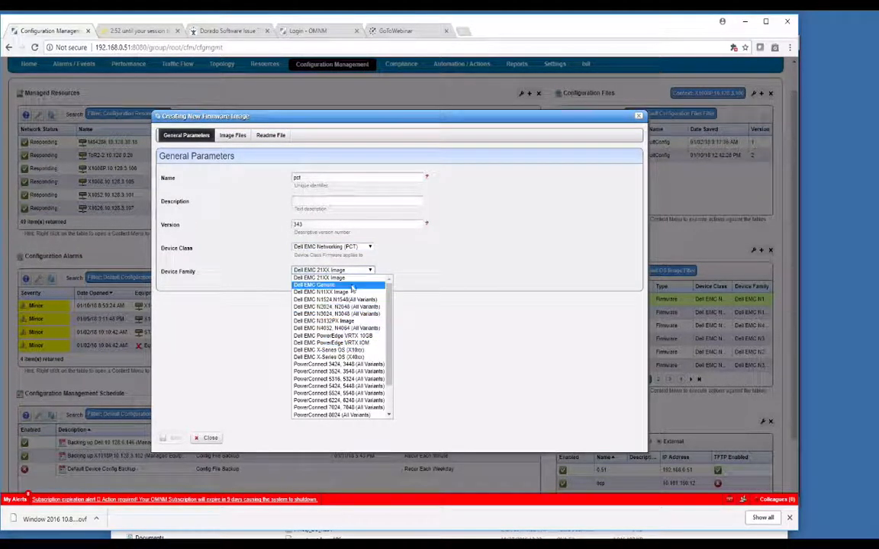
left_click(353, 281)
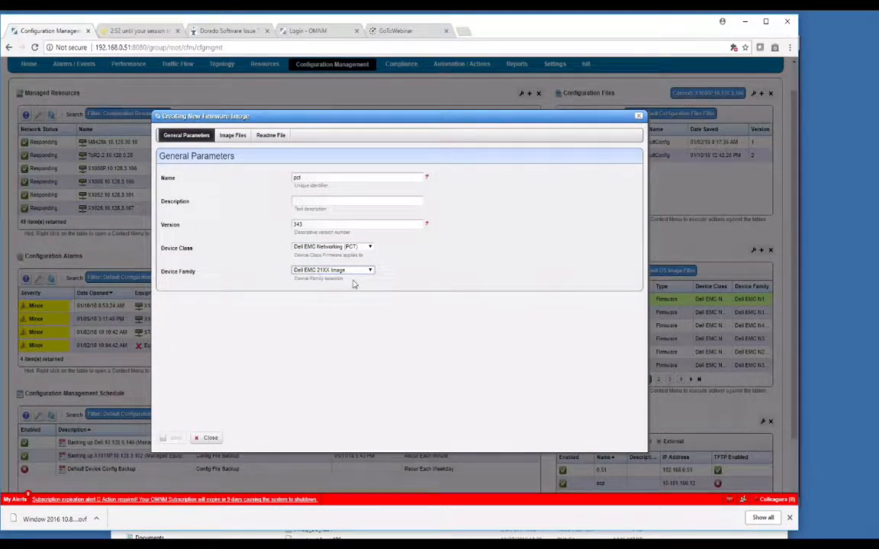
Review how firmware files are submitted for the new image and close it without saving.
left_click(233, 135)
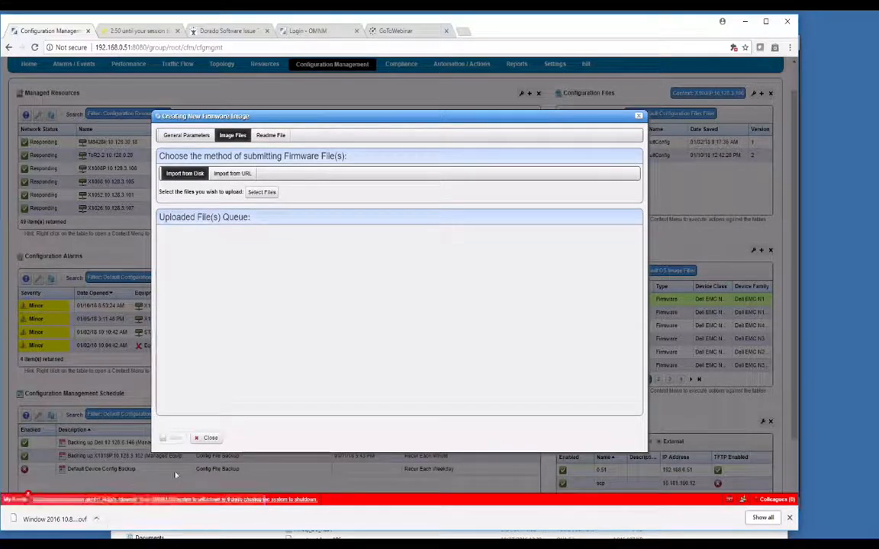
left_click(212, 439)
Open the N15XXv6.3.3.10 firmware image for editing, review its general parameters, and close it unchanged.
right_click(605, 314)
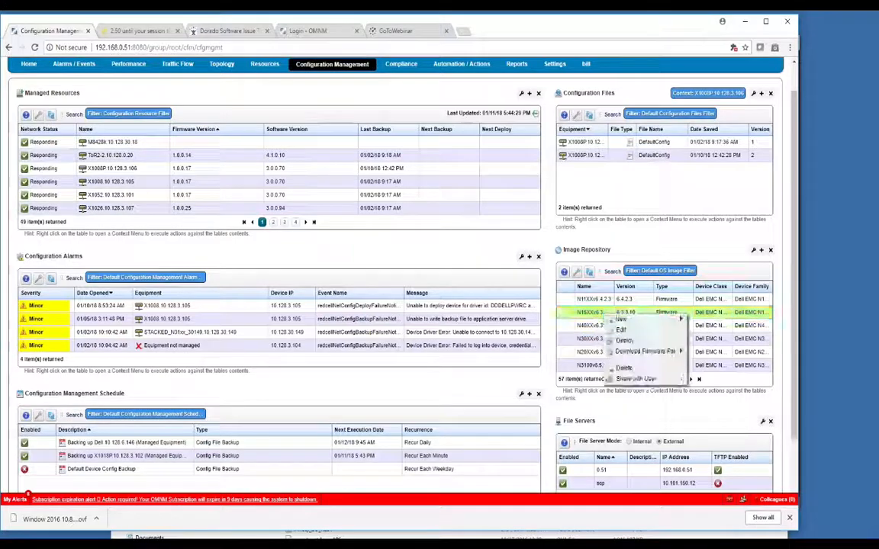
left_click(622, 331)
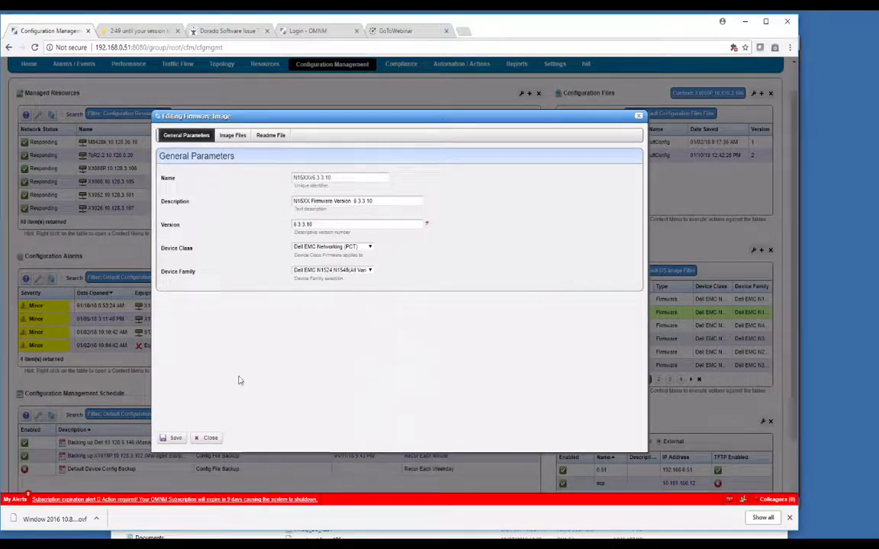
left_click(209, 440)
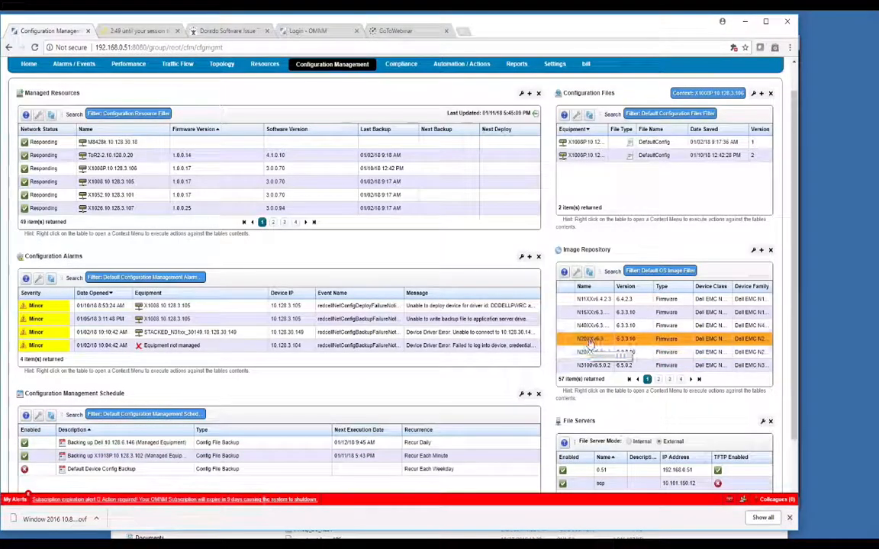
Review the actions available for the N15XX image in the repository and open the firmware download page for Dell DNOS.
right_click(596, 314)
left_click(637, 319)
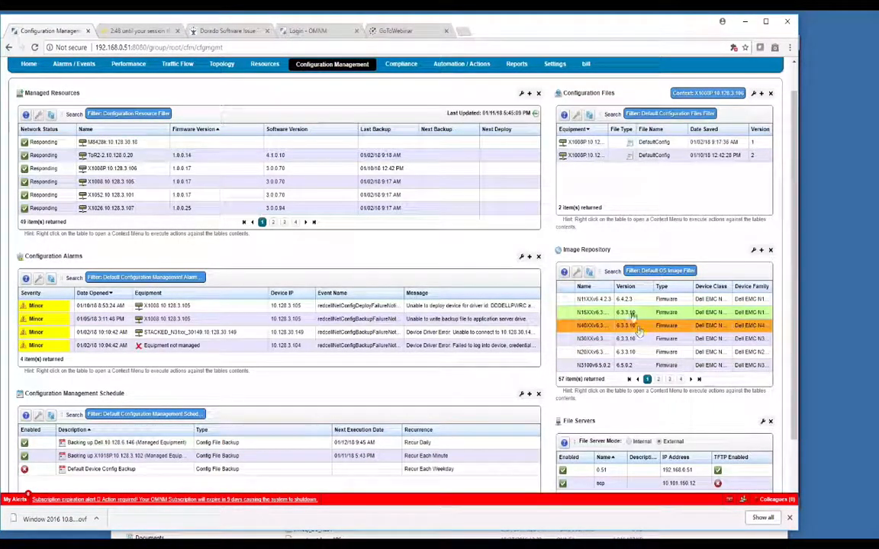
right_click(608, 312)
mouse_move(638, 349)
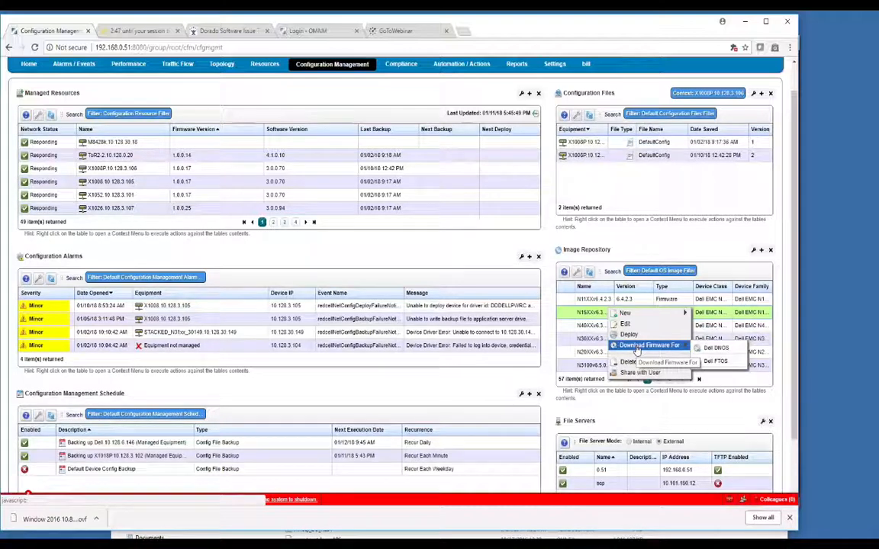
left_click(639, 323)
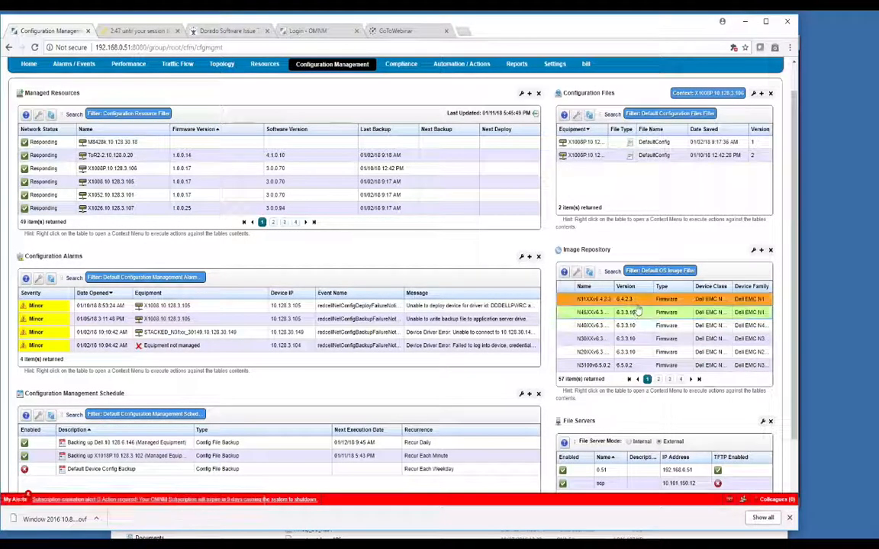
right_click(638, 313)
mouse_move(655, 317)
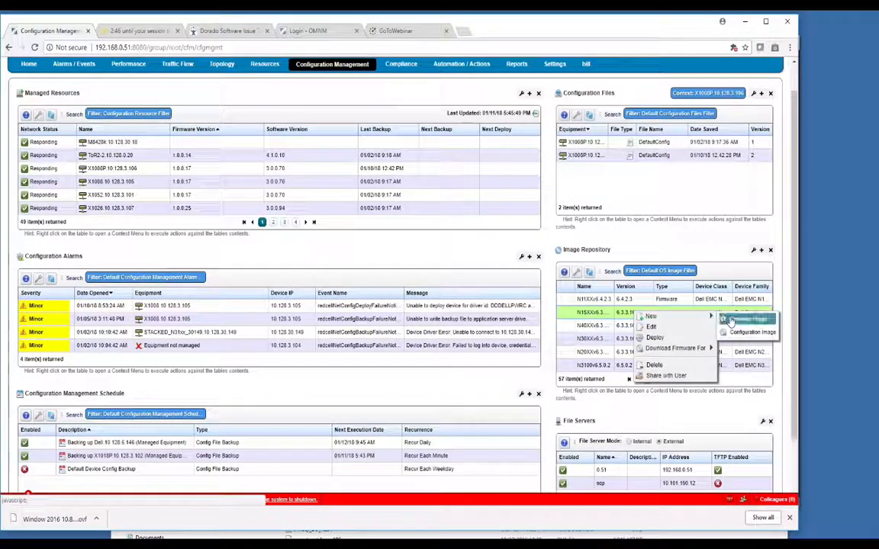
left_click(618, 317)
right_click(619, 317)
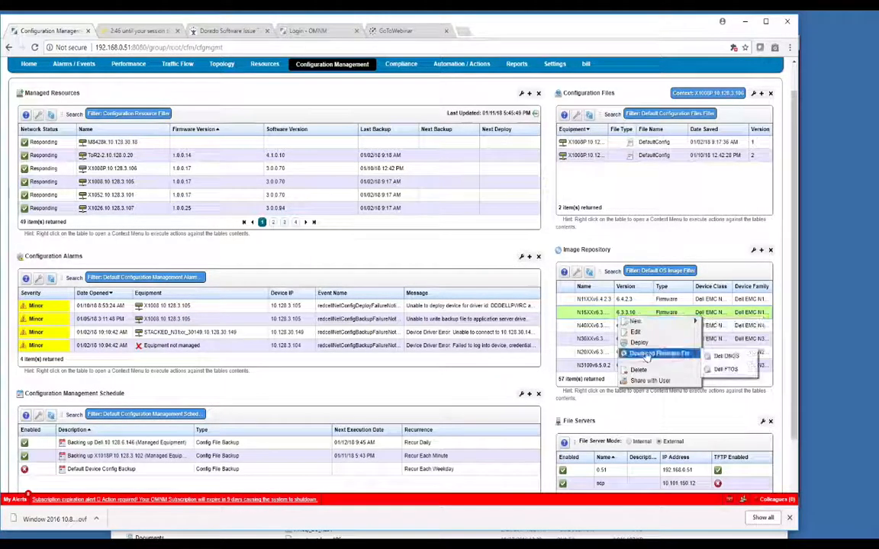
left_click(723, 357)
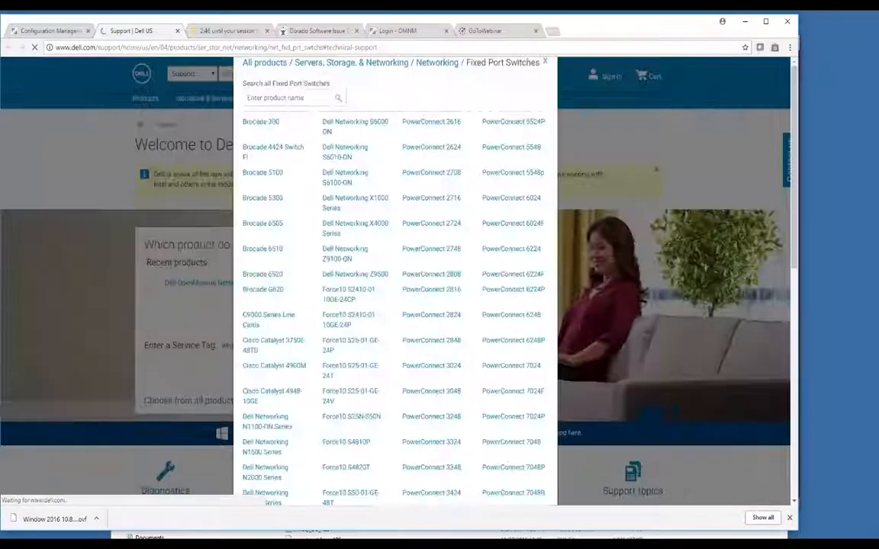
View the drivers and downloads for Dell Networking S6100-ON on the Dell support site, and return to Configuration Management.
left_click(344, 203)
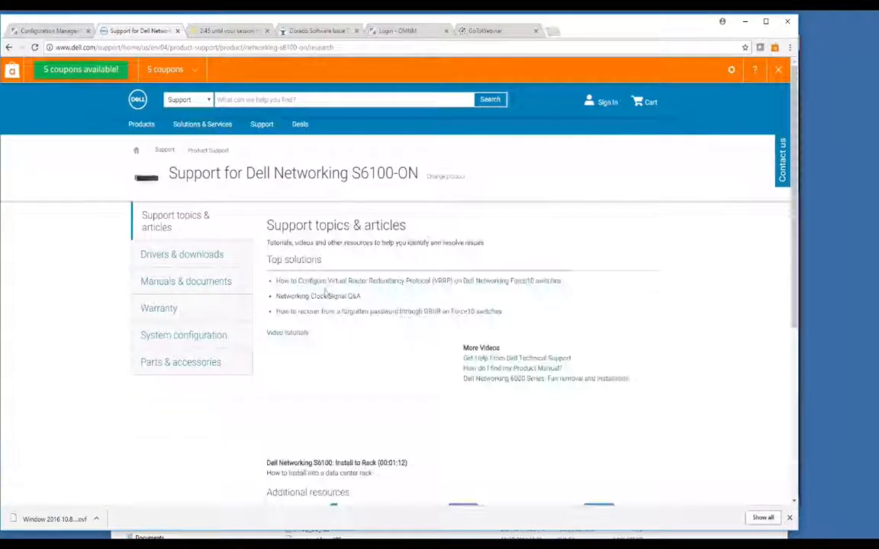
left_click(216, 261)
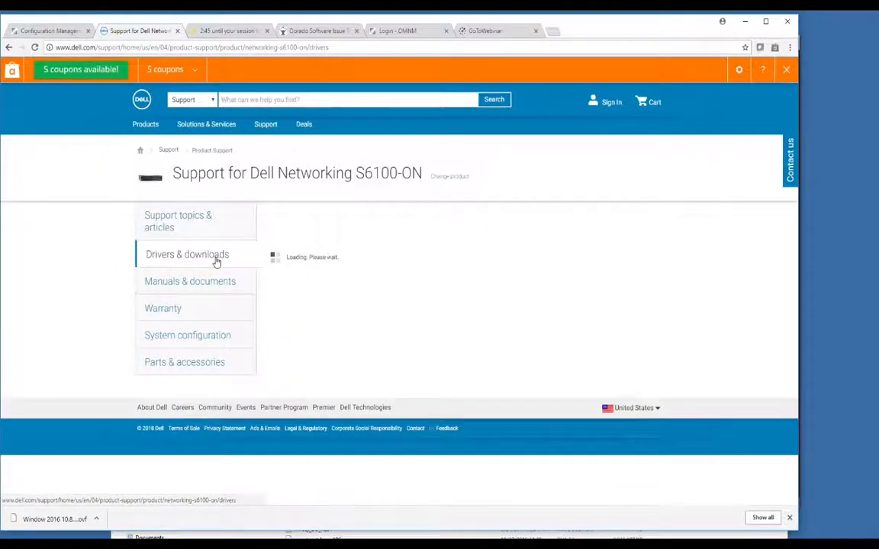
left_click(9, 48)
left_click(46, 31)
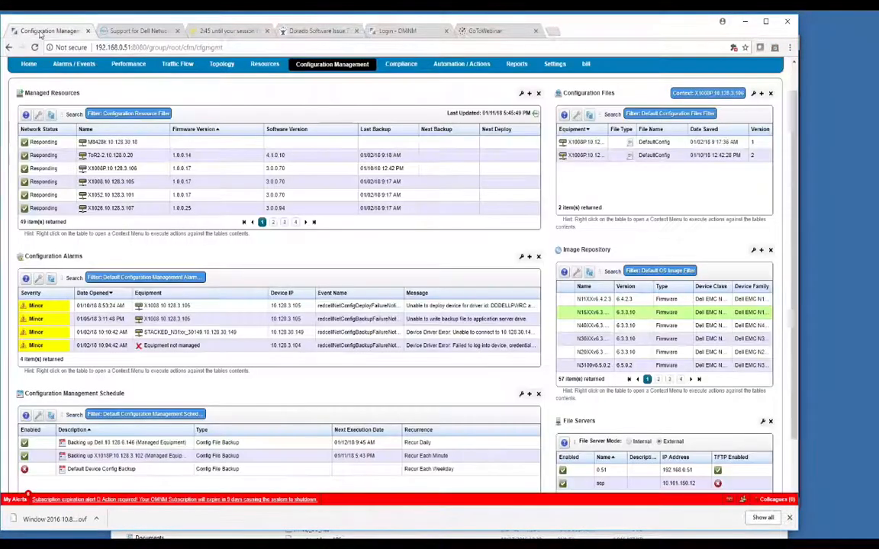
Open the Force10 Networks firmware download login page for the N40XX image and return to Configuration Management.
right_click(601, 327)
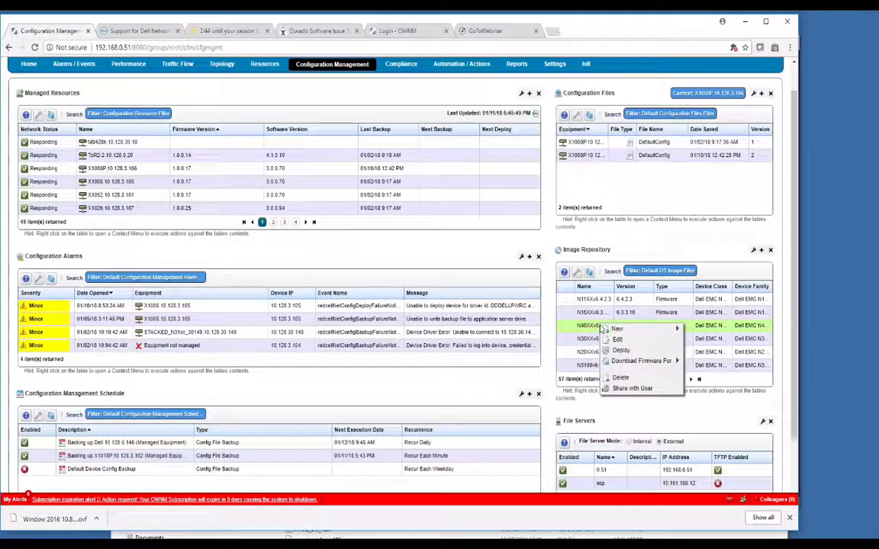
mouse_move(640, 360)
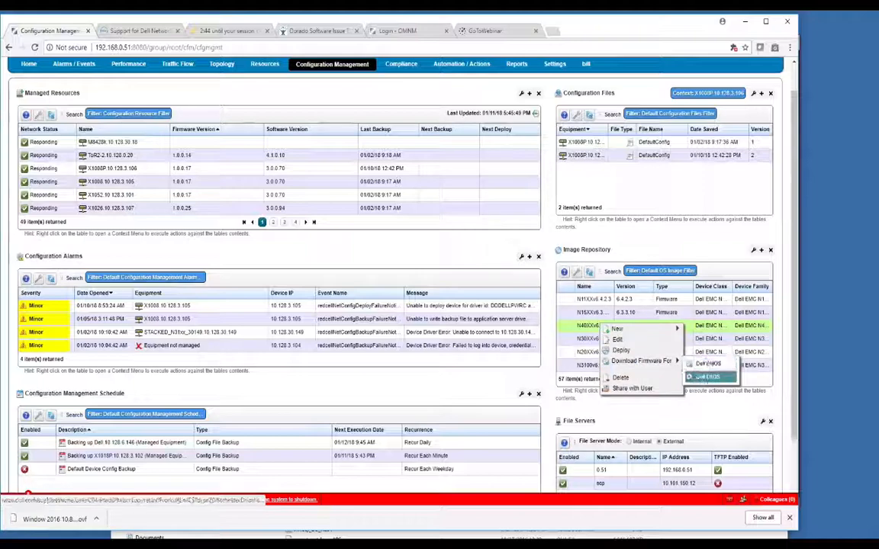
left_click(705, 364)
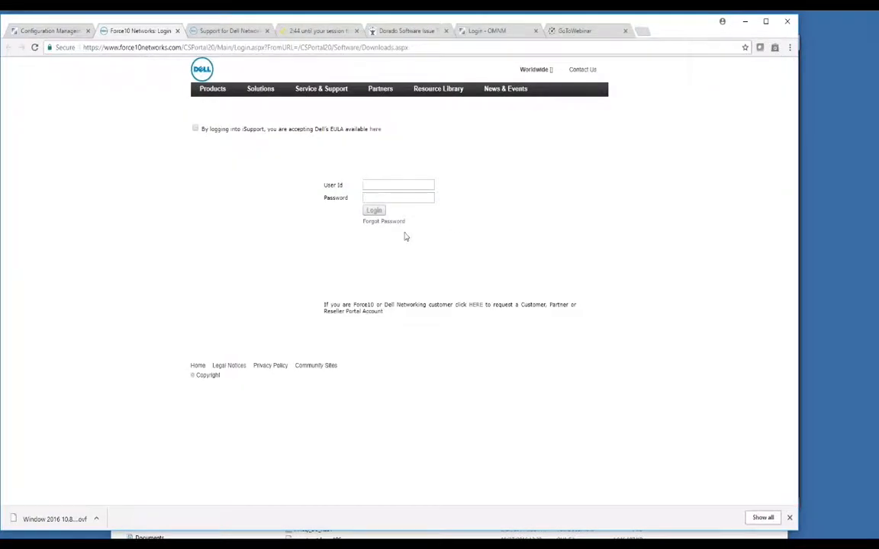
left_click(42, 31)
Review the option for creating a configuration image and the actions available for the N11XX and N15XX images in the repository.
right_click(647, 299)
mouse_move(661, 304)
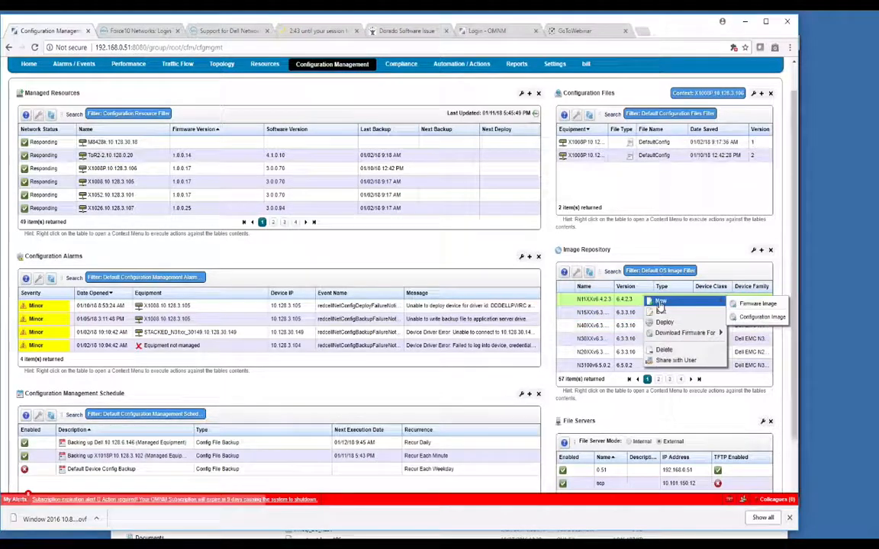
left_click(762, 316)
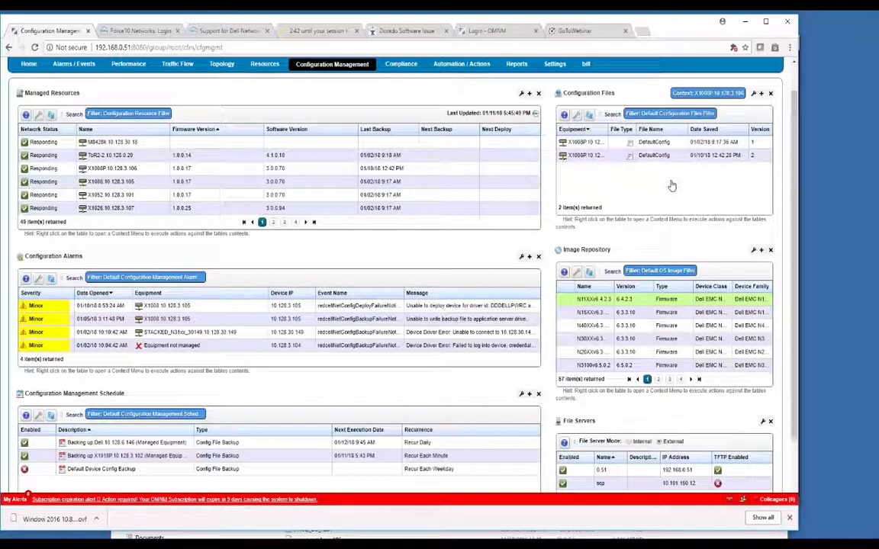
right_click(592, 312)
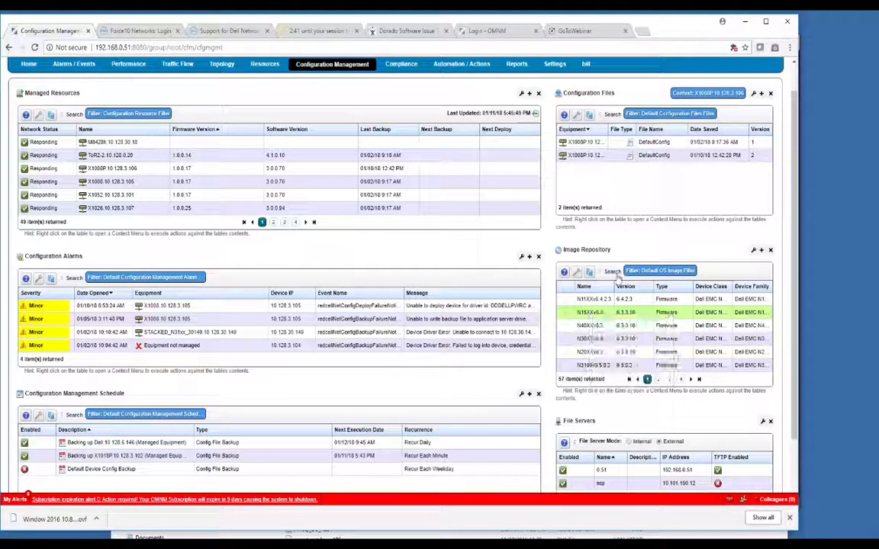
left_click(600, 300)
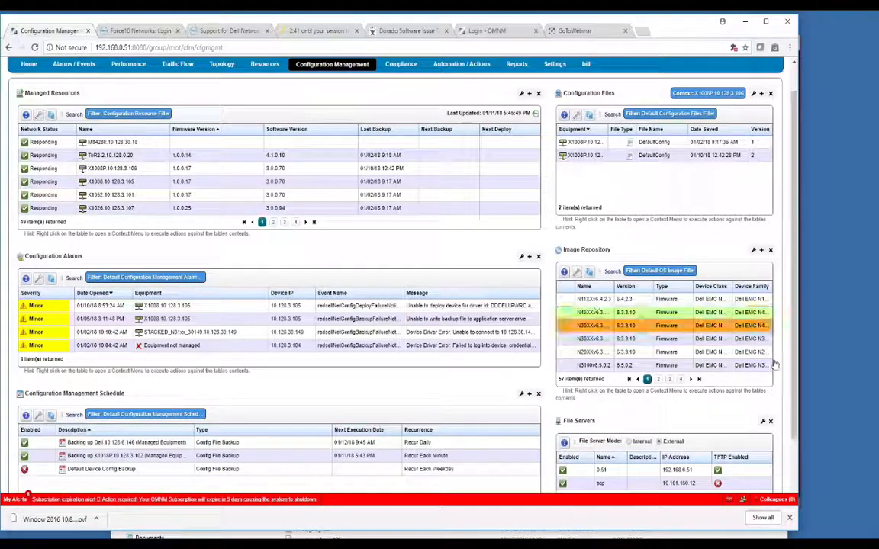
Start a new external file server named test, try to save it with only the name entered, and cancel it.
scroll(790, 379, "down", 1)
scroll(790, 379, "down", 2)
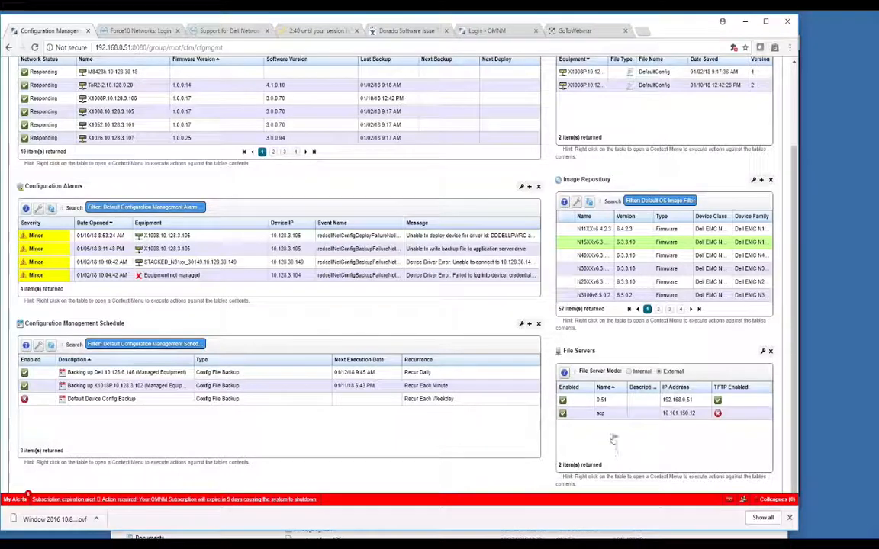
right_click(614, 433)
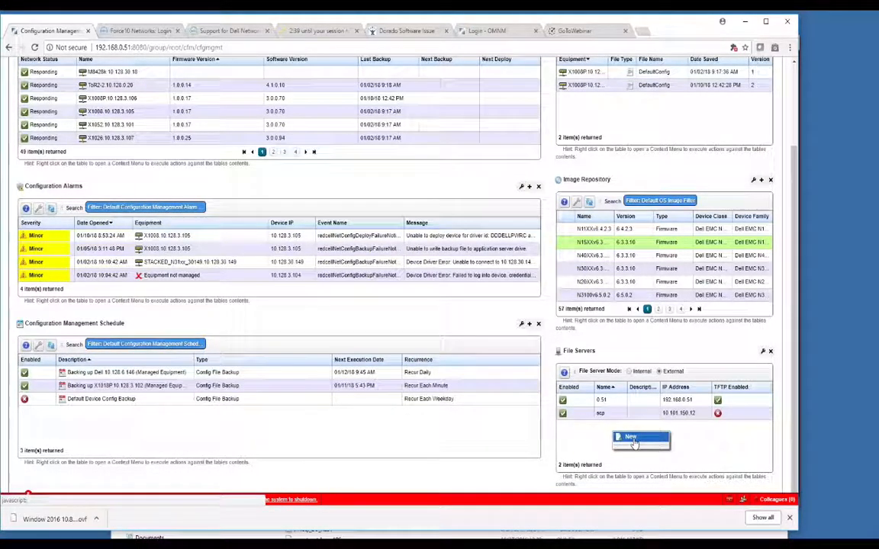
left_click(631, 438)
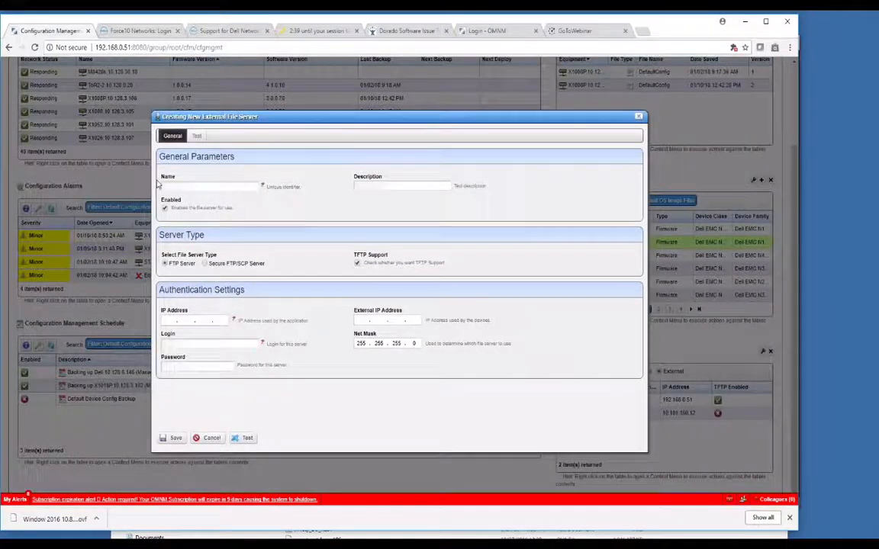
left_click(190, 188)
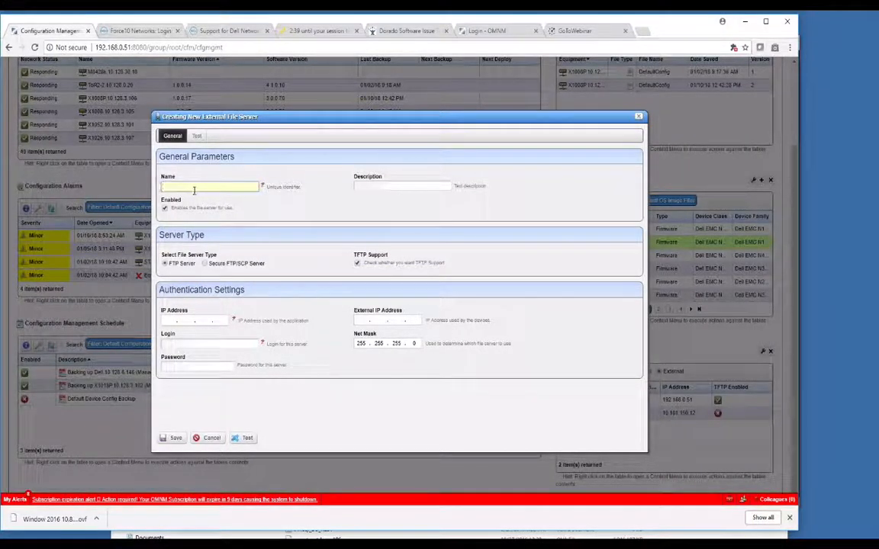
type("W")
left_click(175, 440)
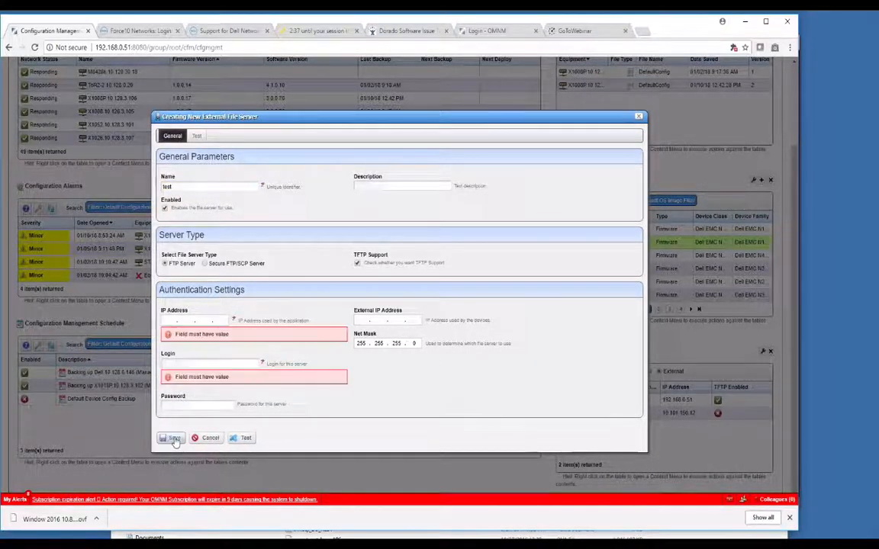
left_click(209, 438)
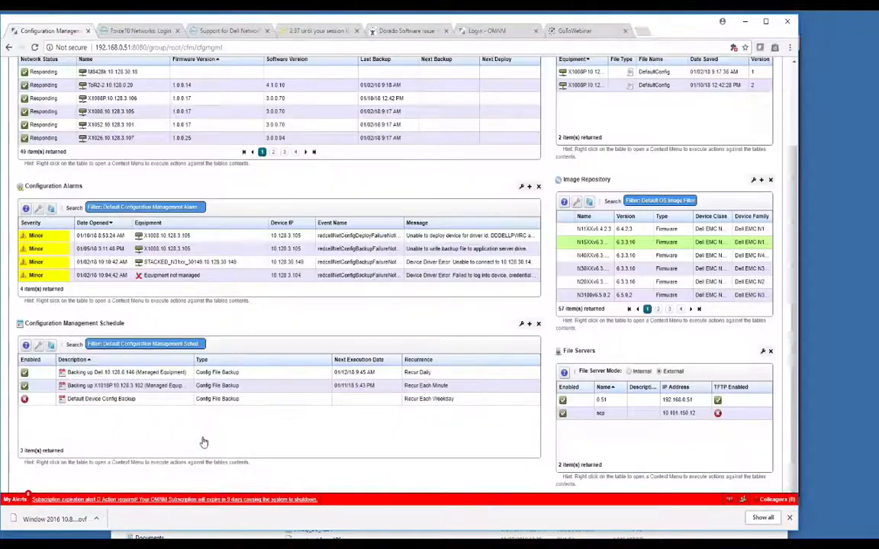
Review the external file servers 0.51 and scp and the Configuration Management page as a whole.
left_click(604, 400)
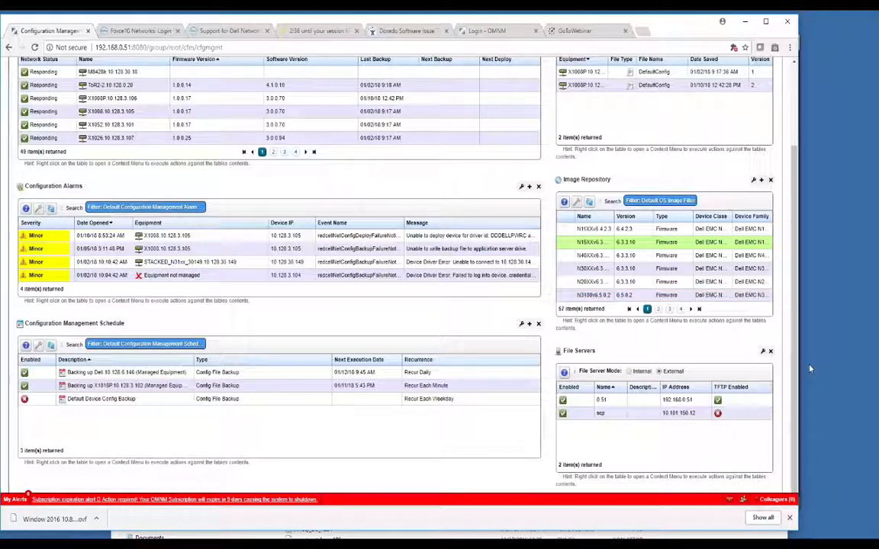
scroll(782, 284, "up", 1)
scroll(782, 284, "up", 1)
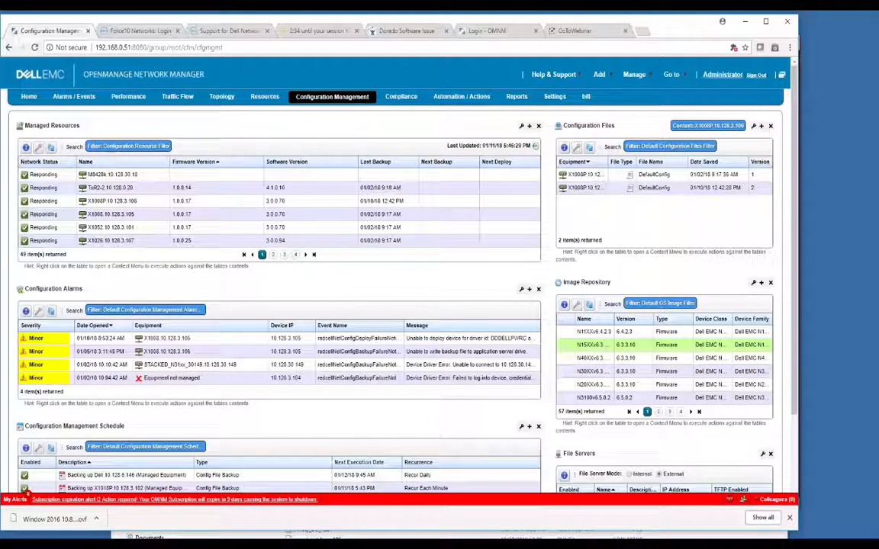
Switch to the PowerPoint slide show DellEMC_TT_OMNM and advance to the "Thanks for Watching" slide.
key("alt+Tab")
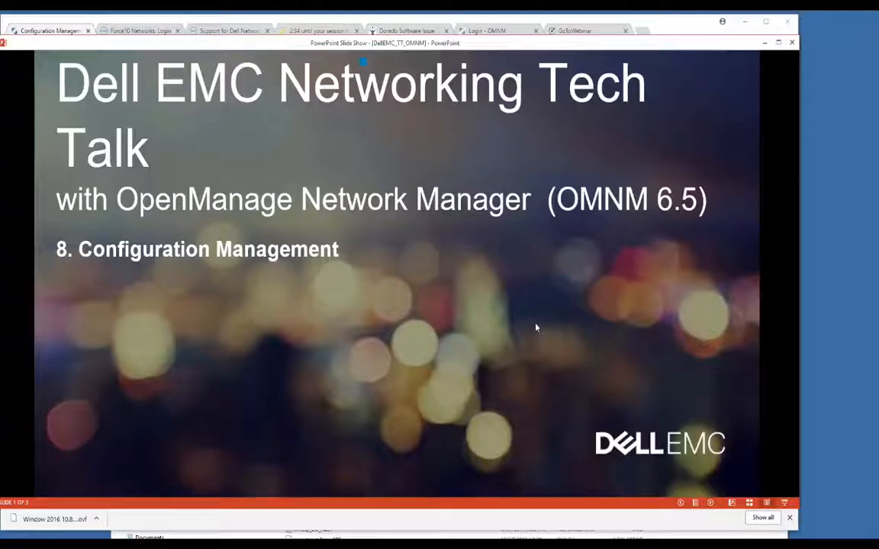
left_click(536, 328)
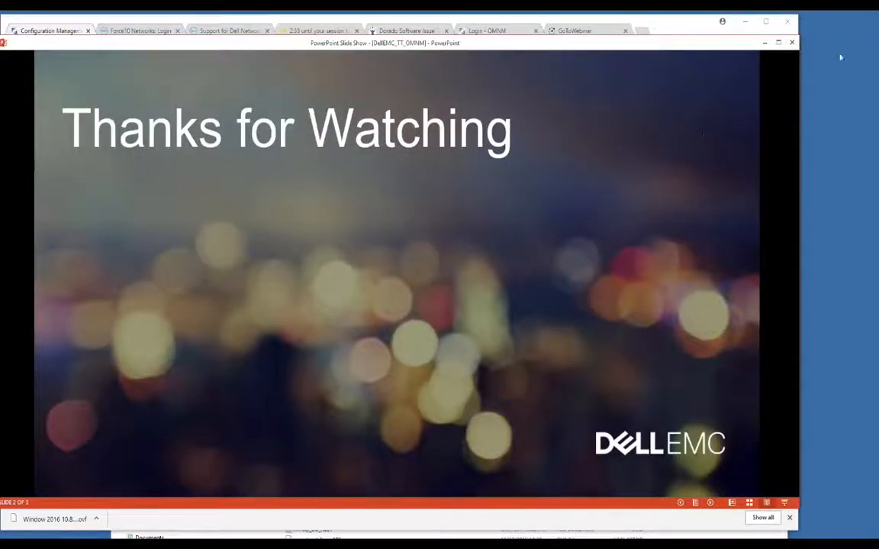
left_click(868, 33)
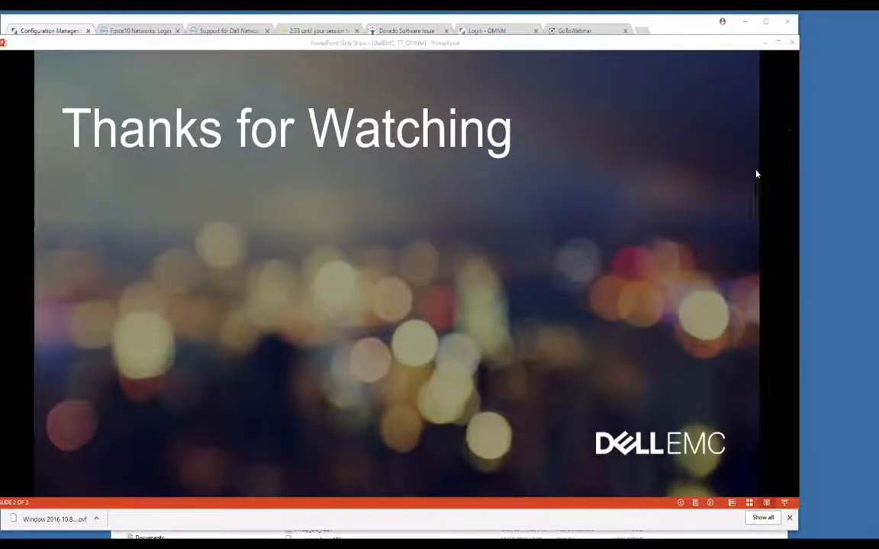